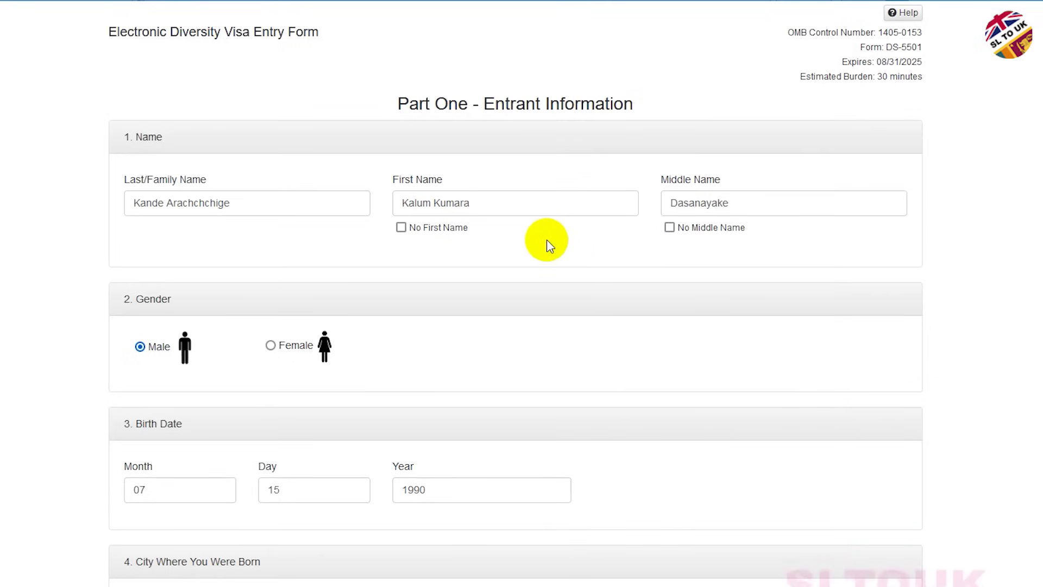
- Review the entrant's name, gender, birth details, country of eligibility and photograph in Part One of the entry form
scroll(549, 245, down, 3)
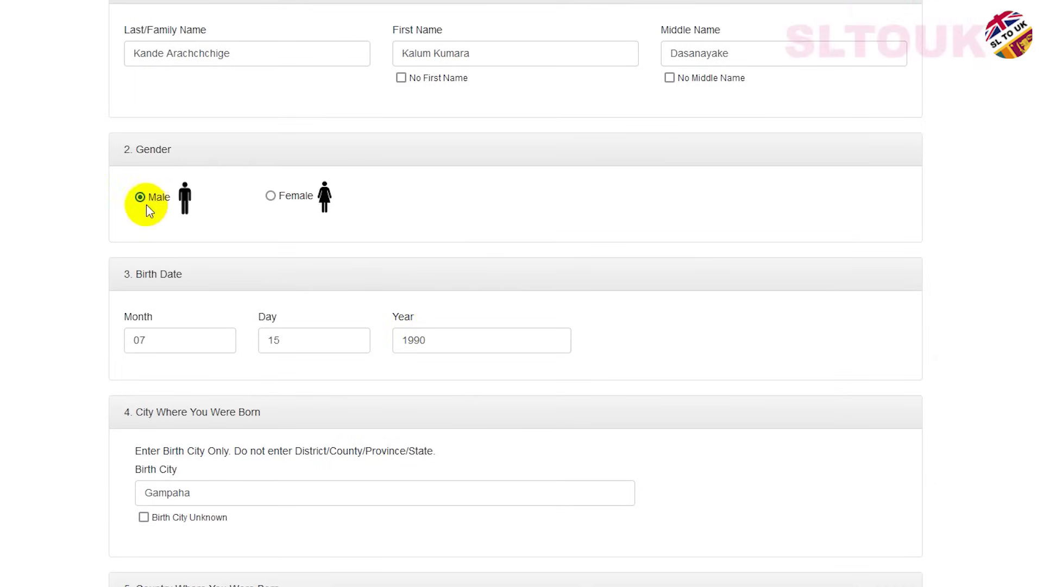
scroll(146, 204, down, 3)
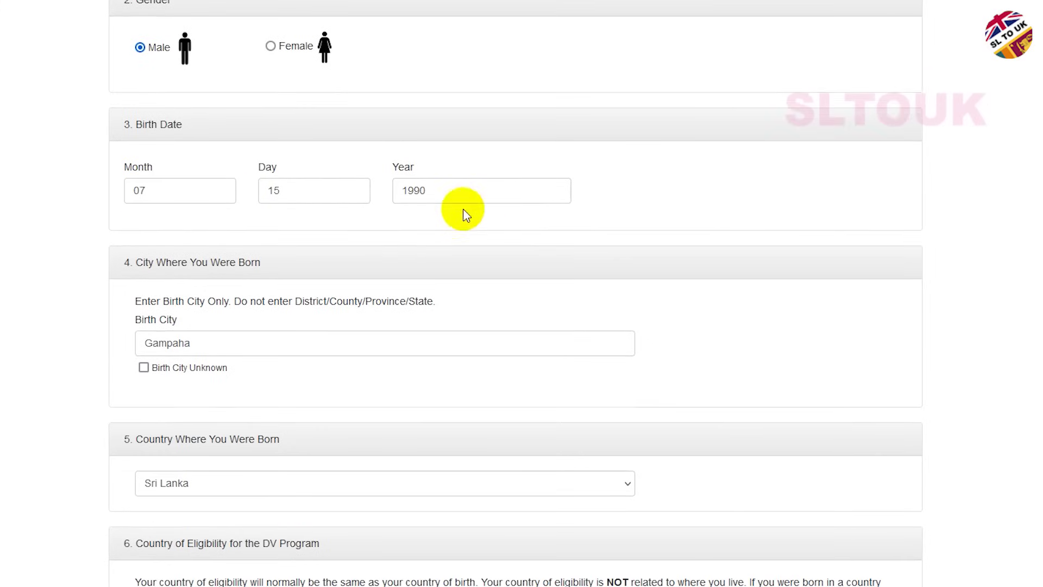
scroll(246, 280, down, 1)
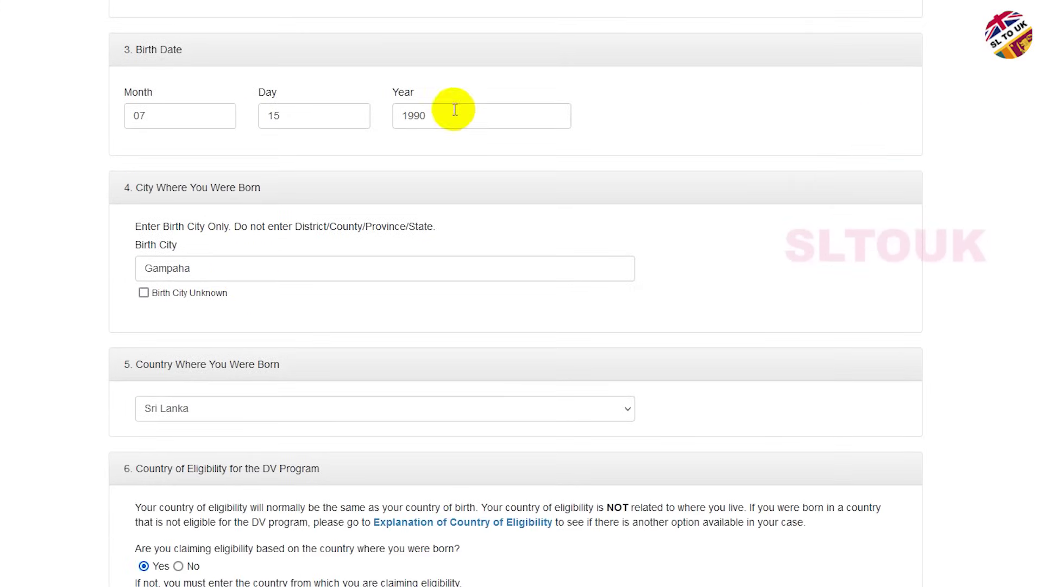
scroll(229, 143, down, 1)
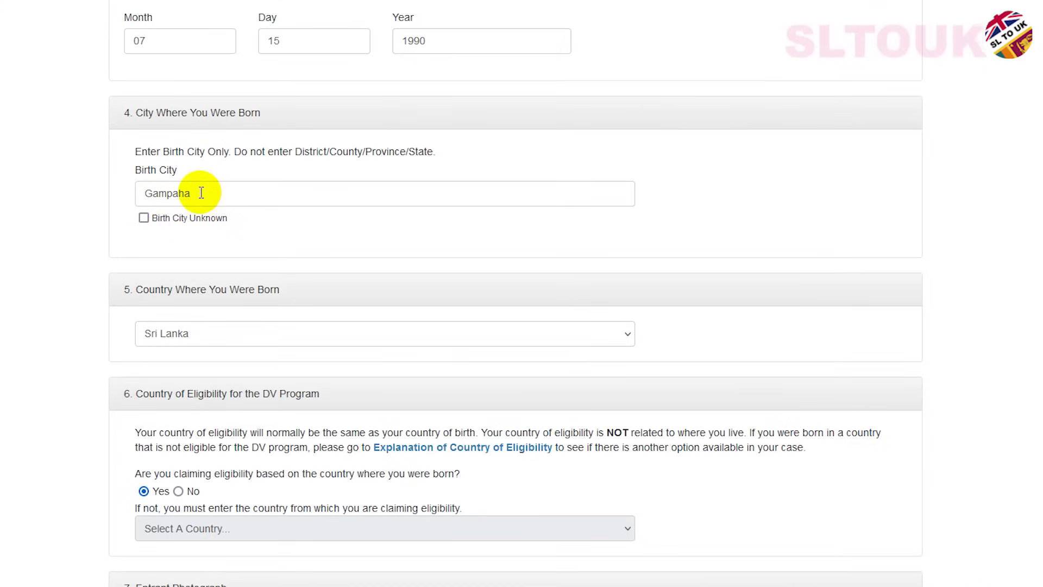
scroll(227, 253, down, 1)
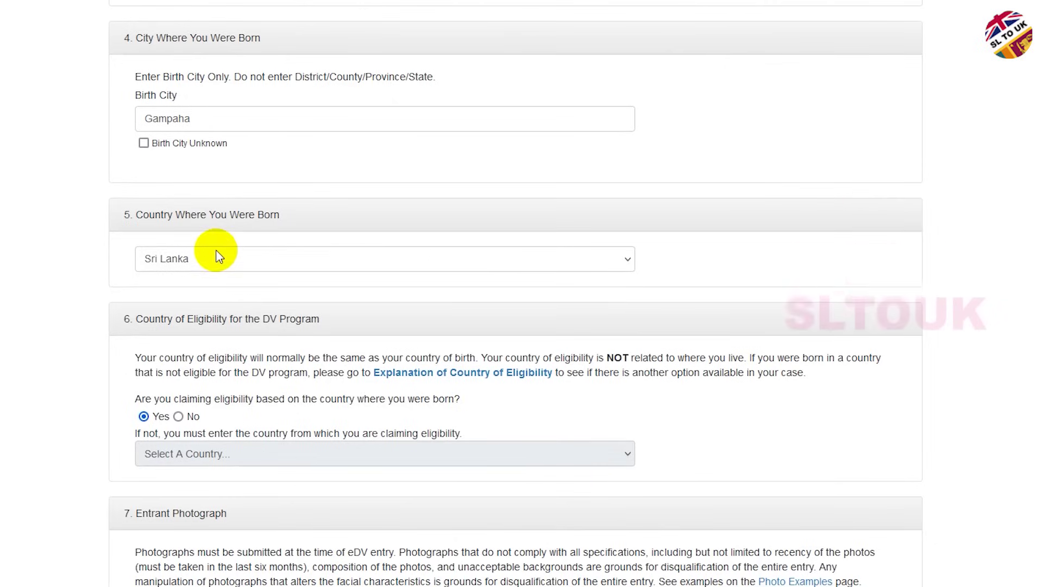
scroll(216, 251, down, 3)
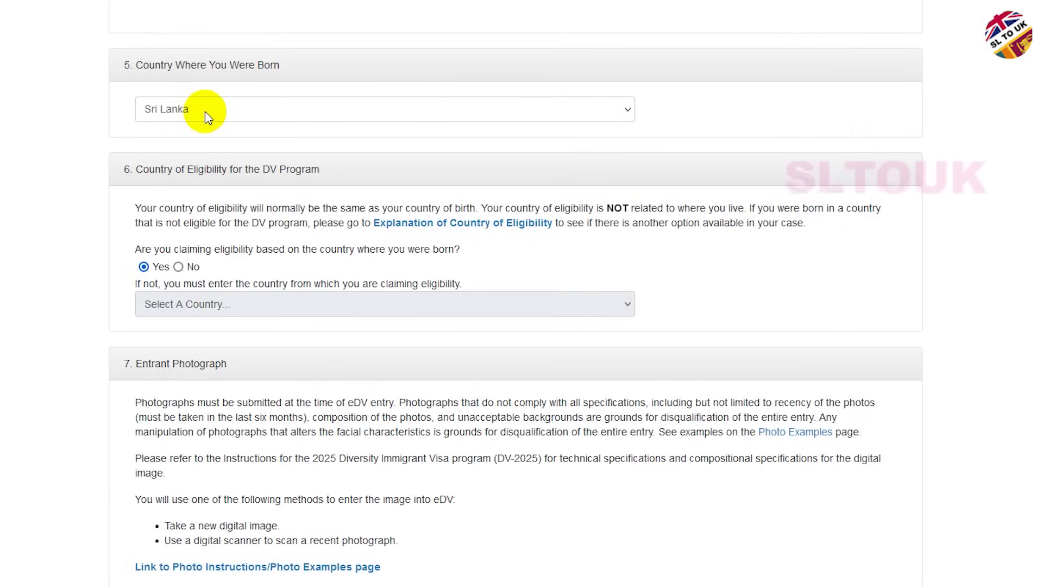
scroll(206, 116, down, 3)
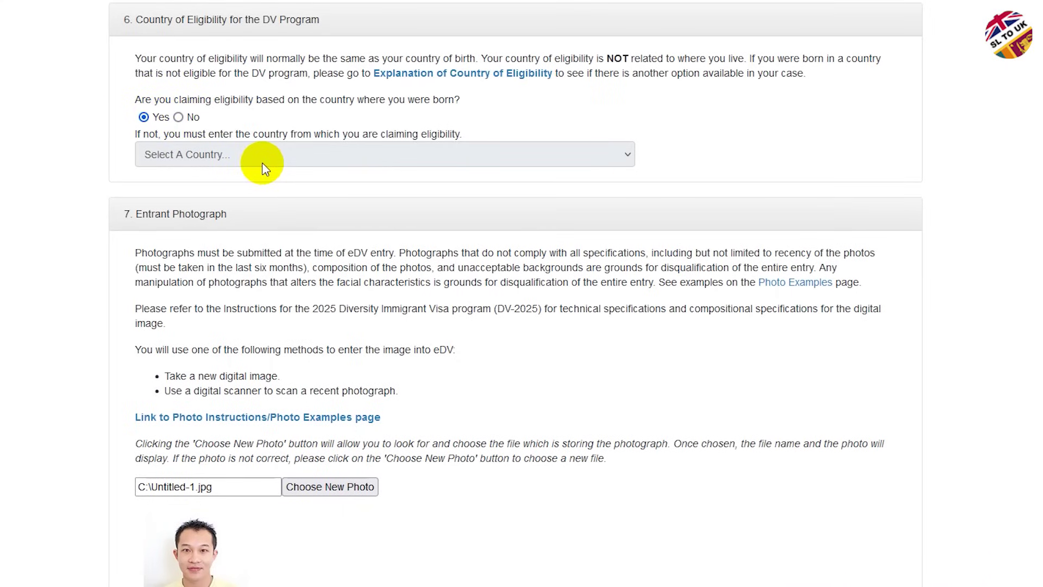
scroll(239, 152, down, 4)
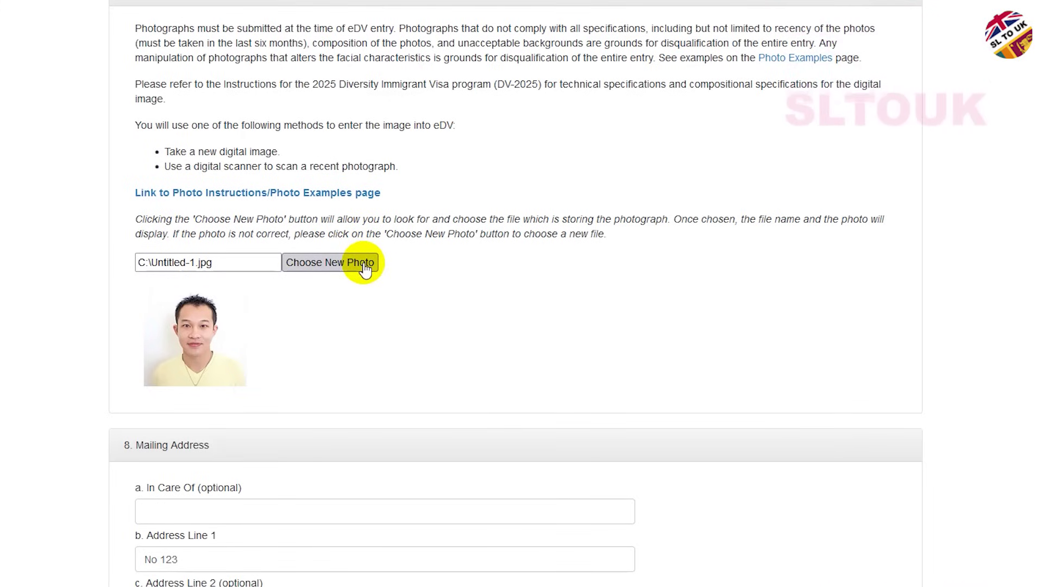
scroll(402, 291, down, 4)
scroll(325, 274, up, 3)
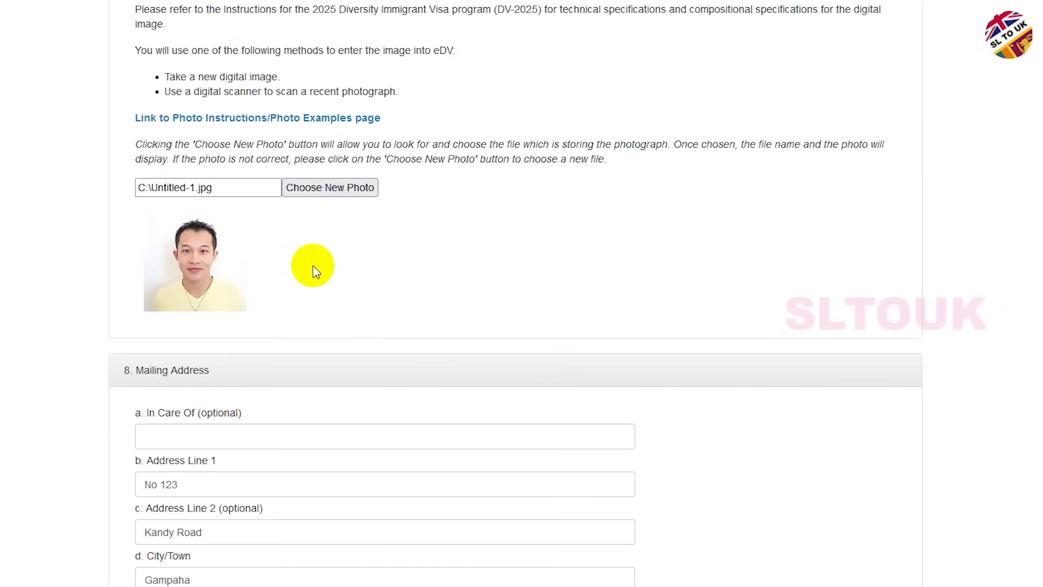
- Review the entrant's mailing address, country of residence, phone number and e-mail address fields
scroll(313, 270, down, 4)
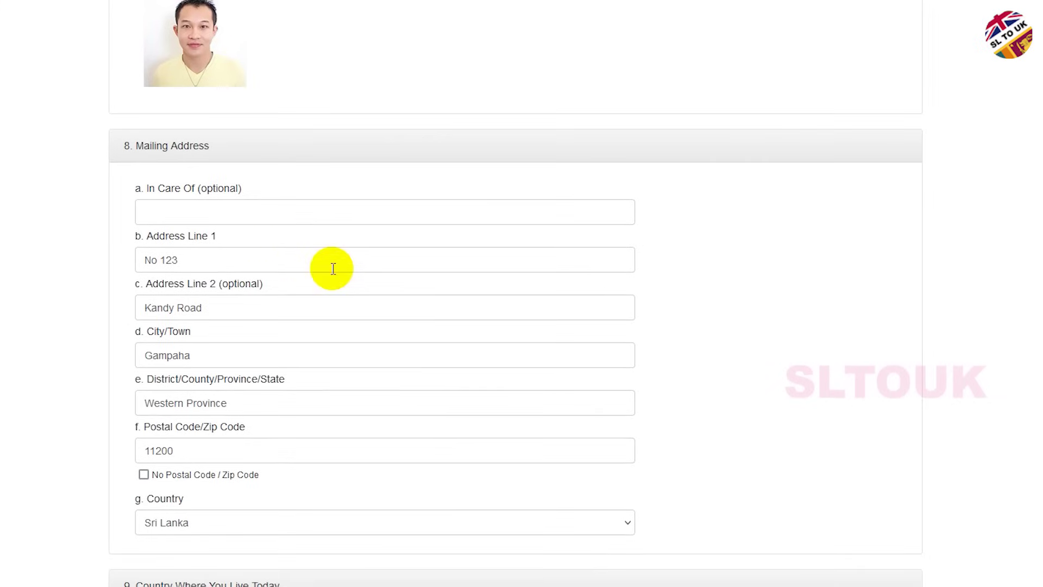
scroll(245, 206, down, 1)
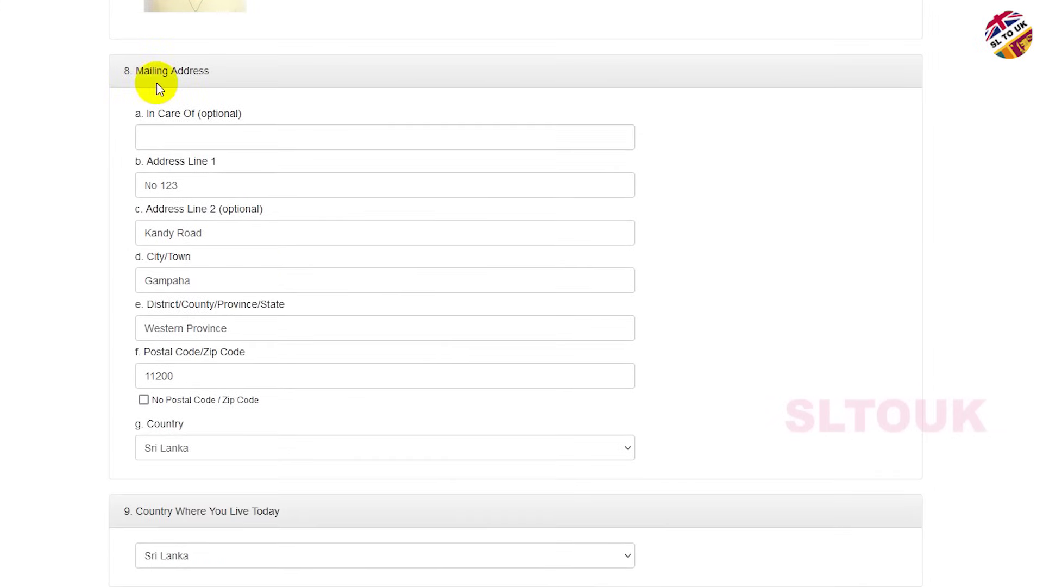
click(175, 146)
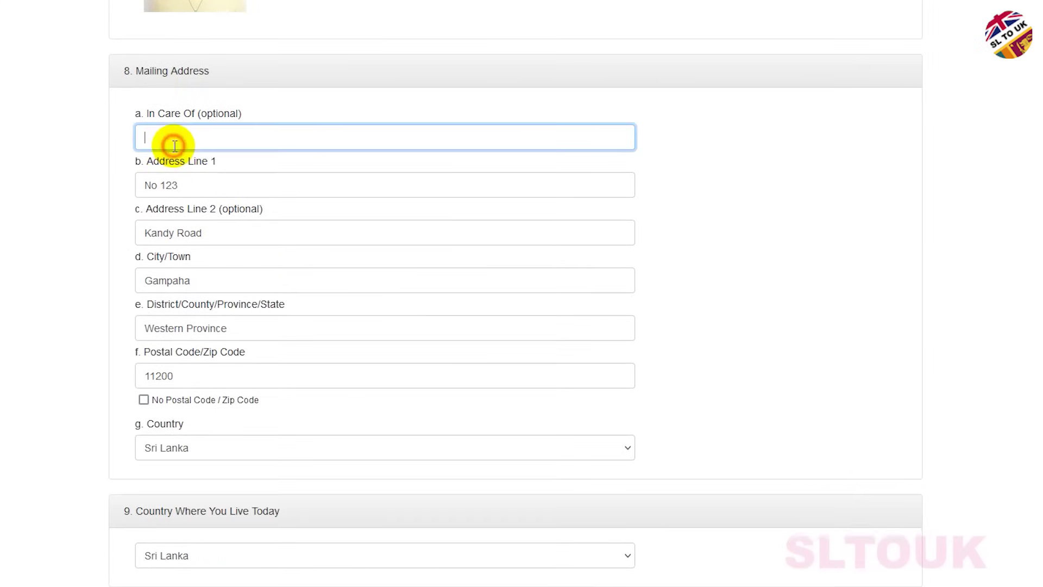
click(205, 184)
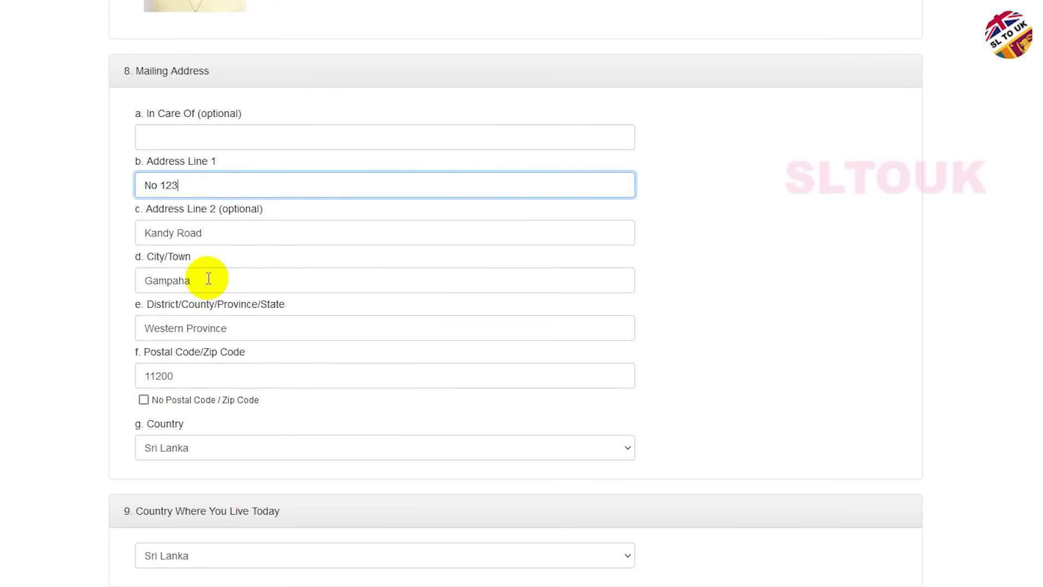
scroll(174, 267, down, 3)
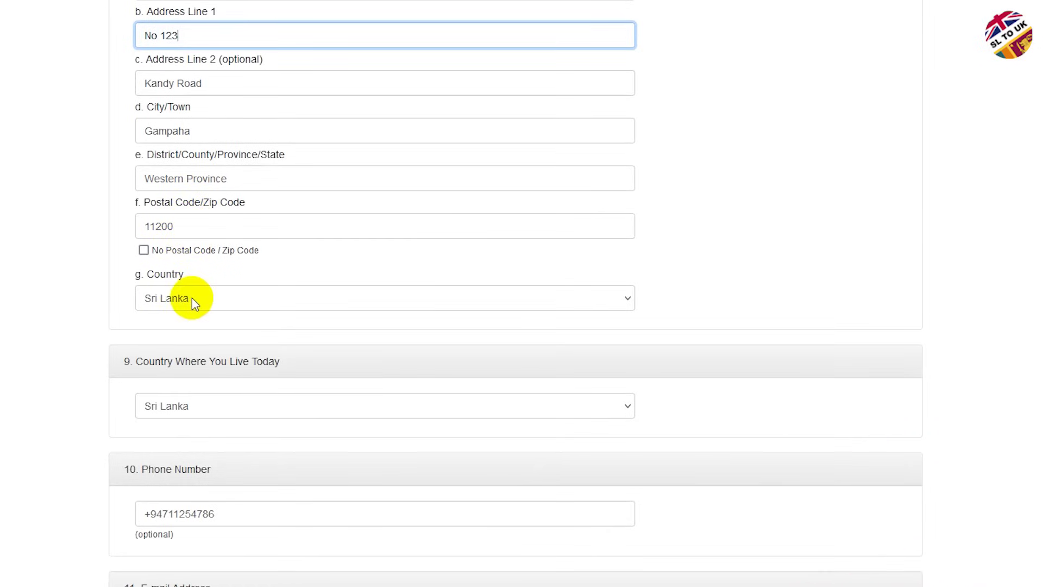
scroll(191, 297, down, 3)
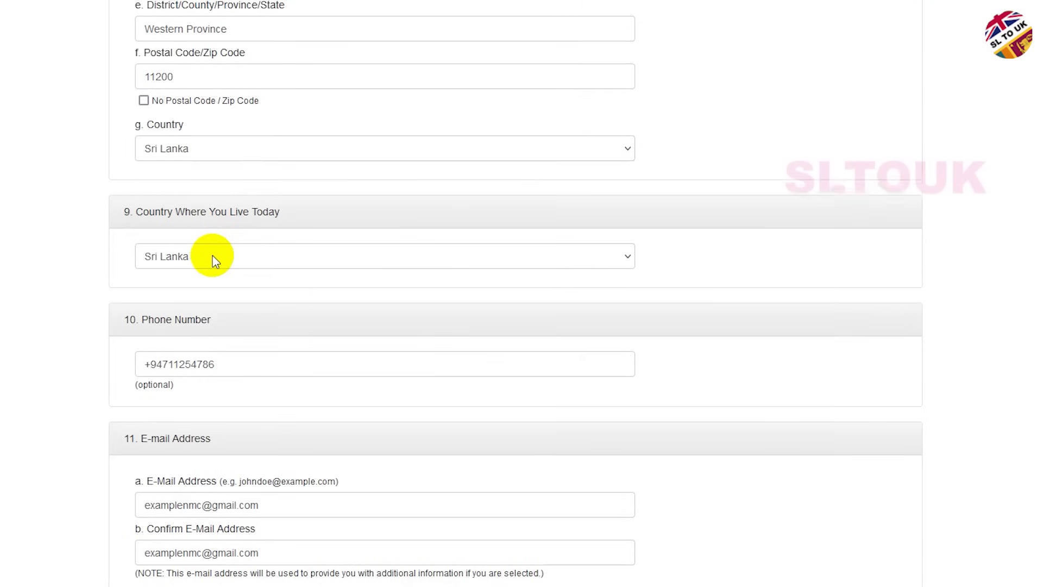
scroll(221, 275, down, 1)
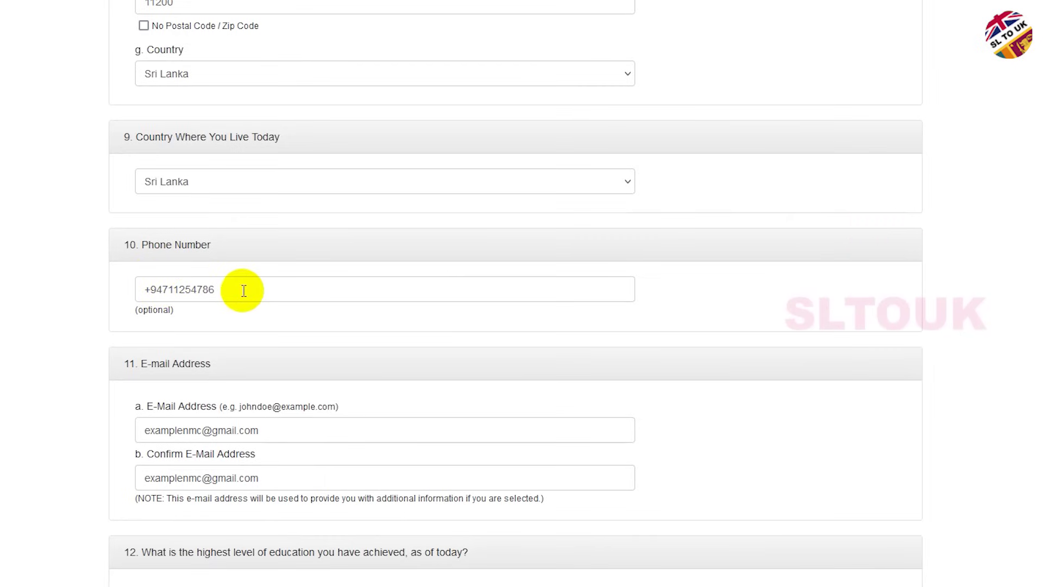
scroll(245, 288, down, 2)
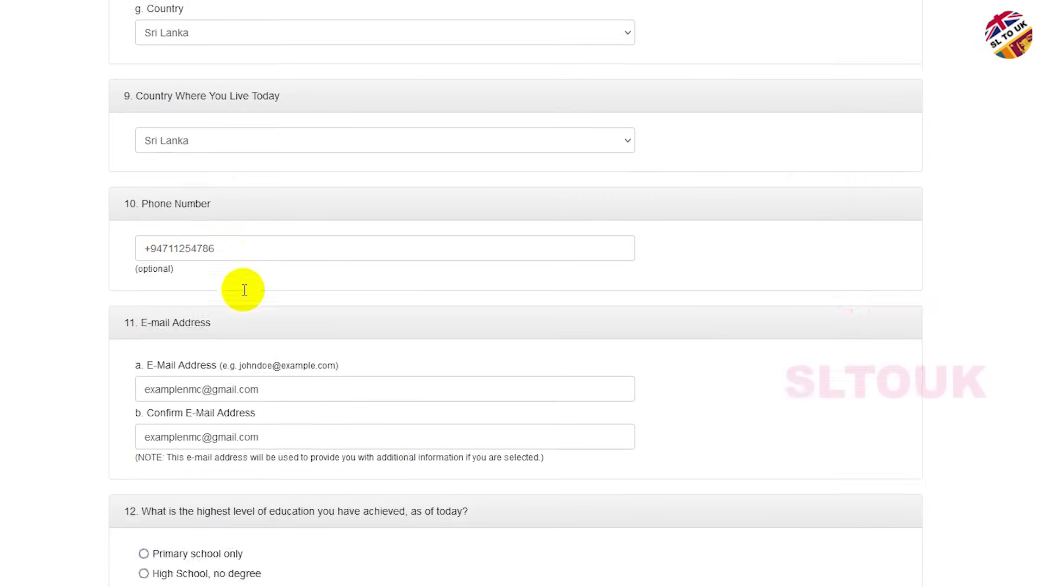
scroll(171, 331, down, 1)
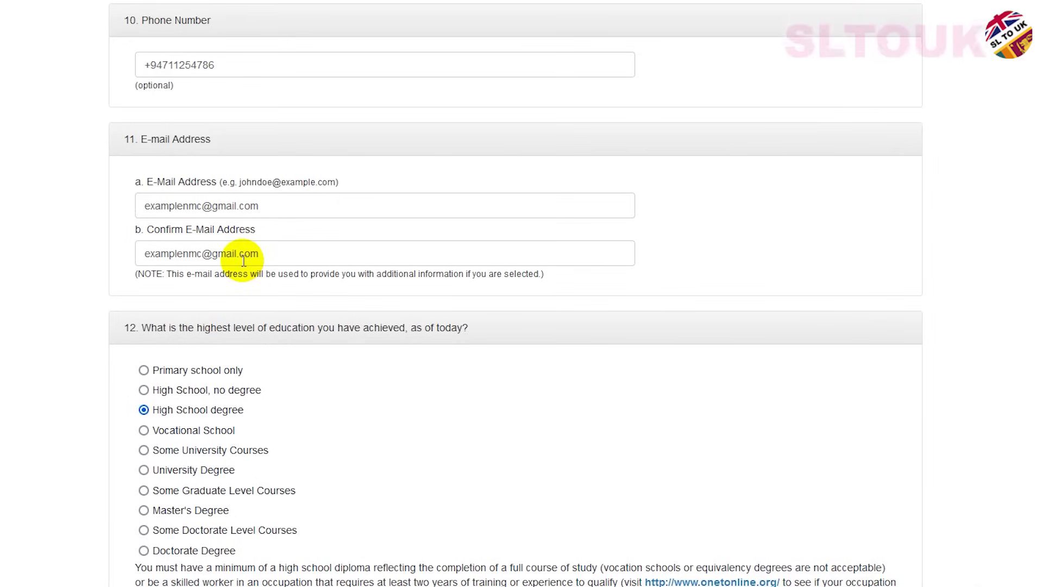
- Review the entrant's highest education level and current marital status answers
scroll(243, 261, down, 2)
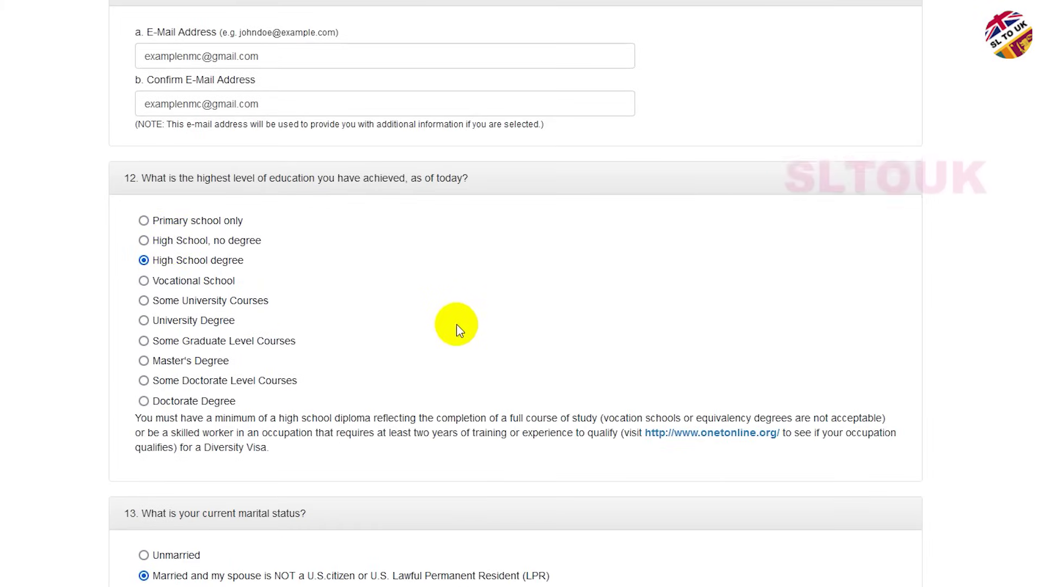
scroll(459, 318, down, 2)
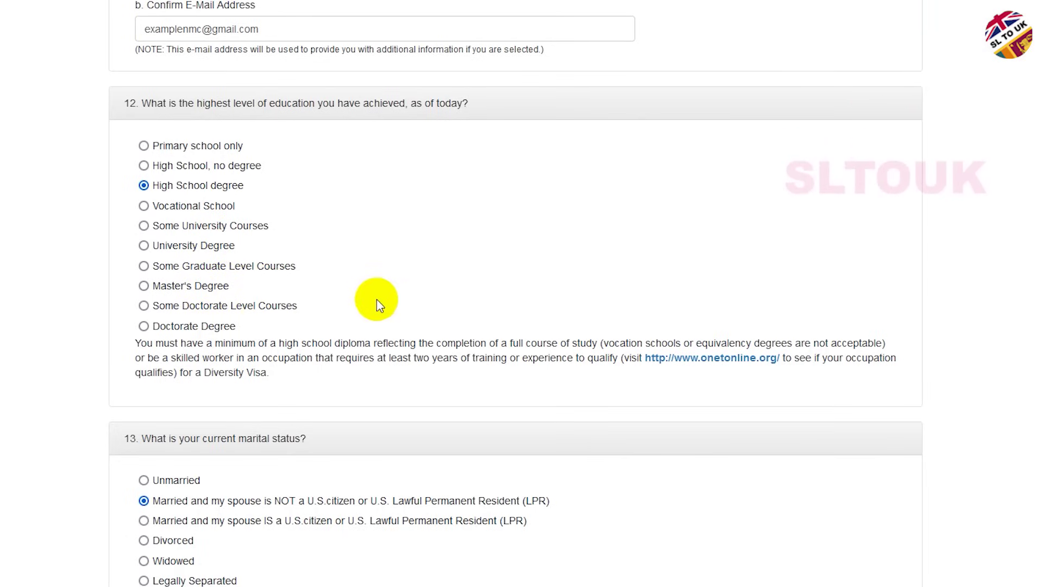
scroll(387, 299, down, 7)
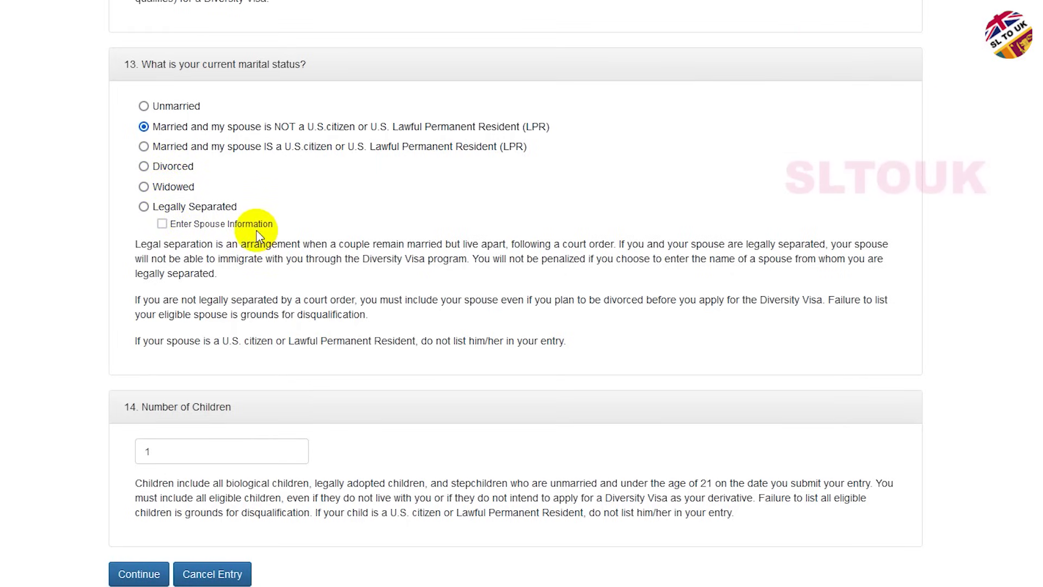
scroll(228, 288, down, 2)
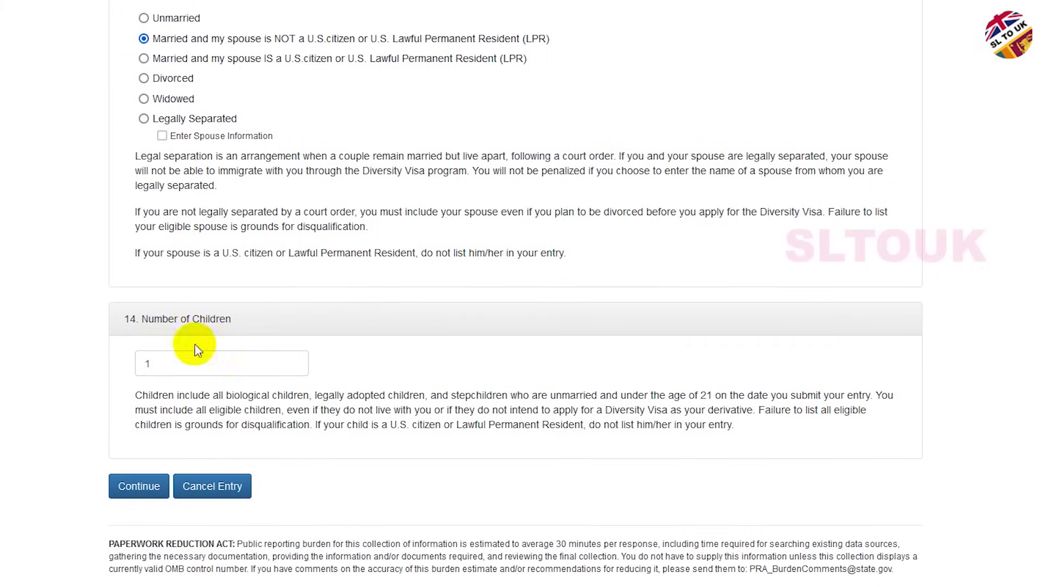
- Check the Number of Children entry and continue to Part Two - Derivatives
double_click(140, 365)
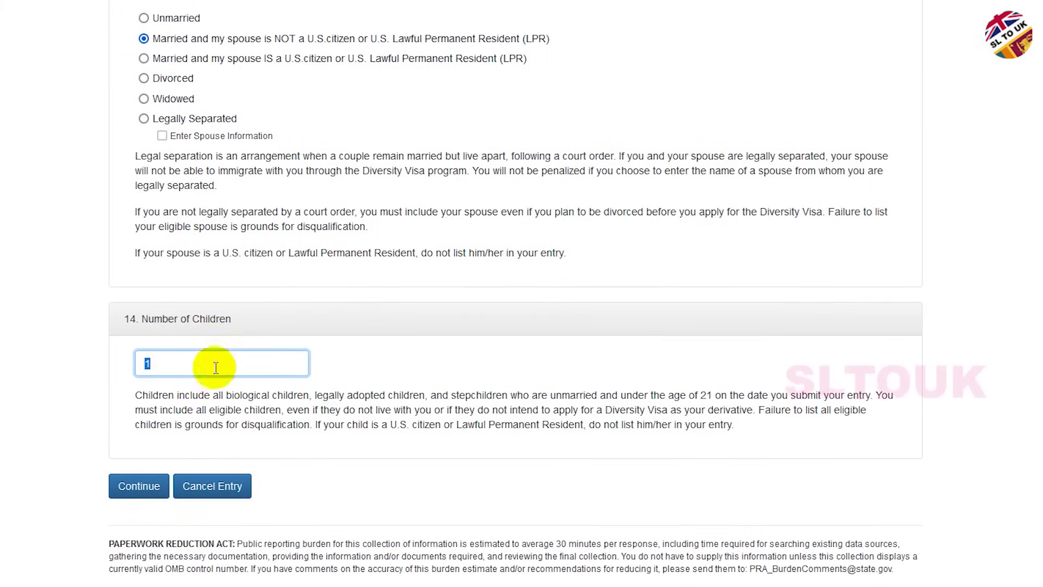
scroll(441, 398, up, 1)
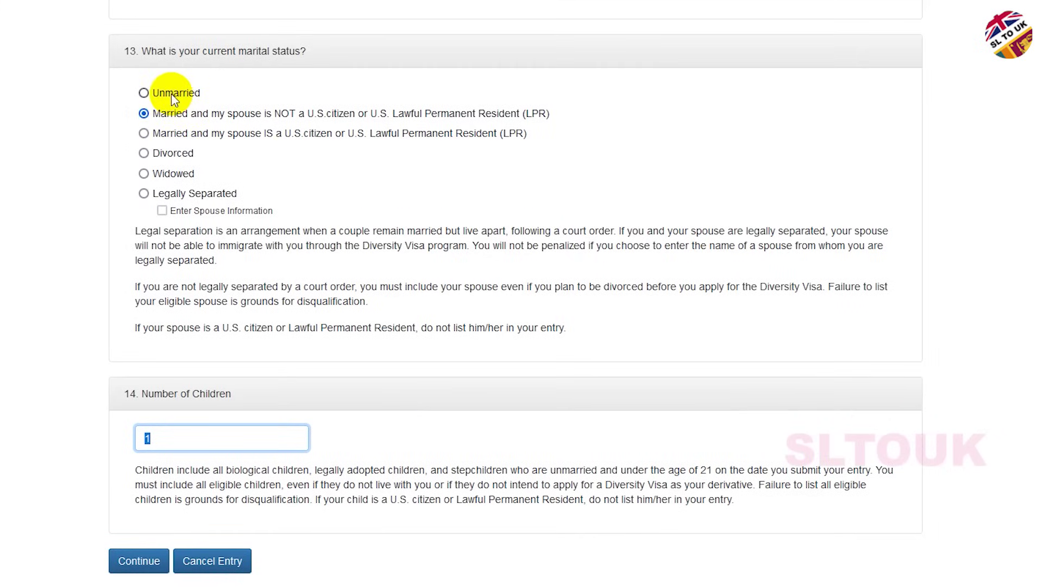
double_click(163, 437)
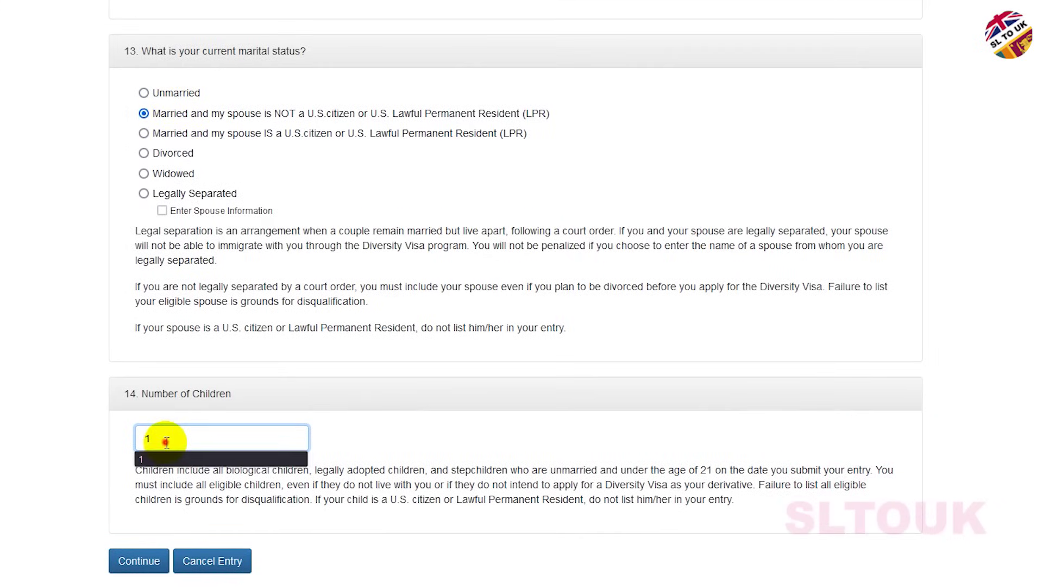
click(408, 434)
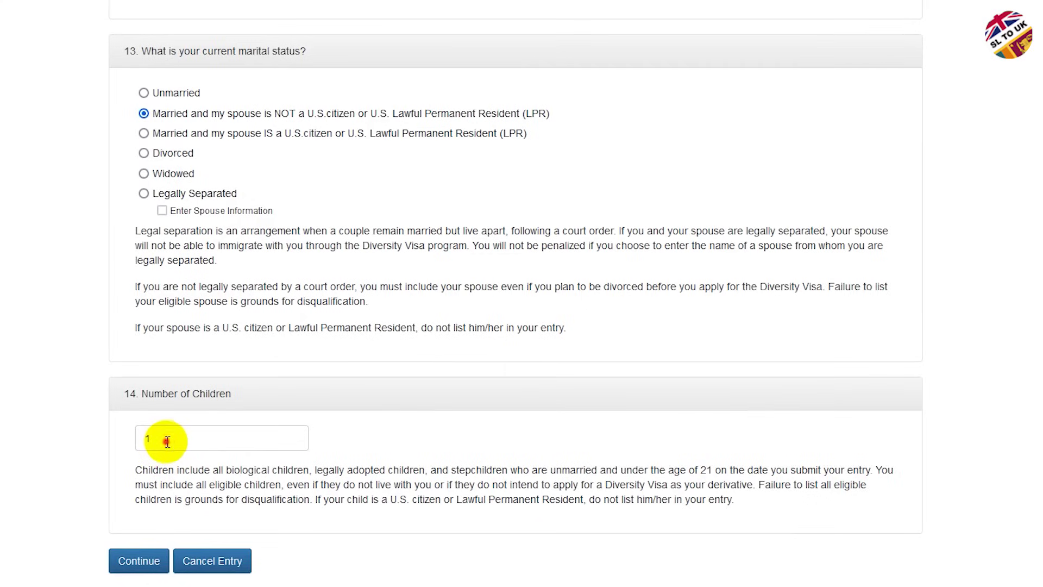
drag(166, 441, 148, 439)
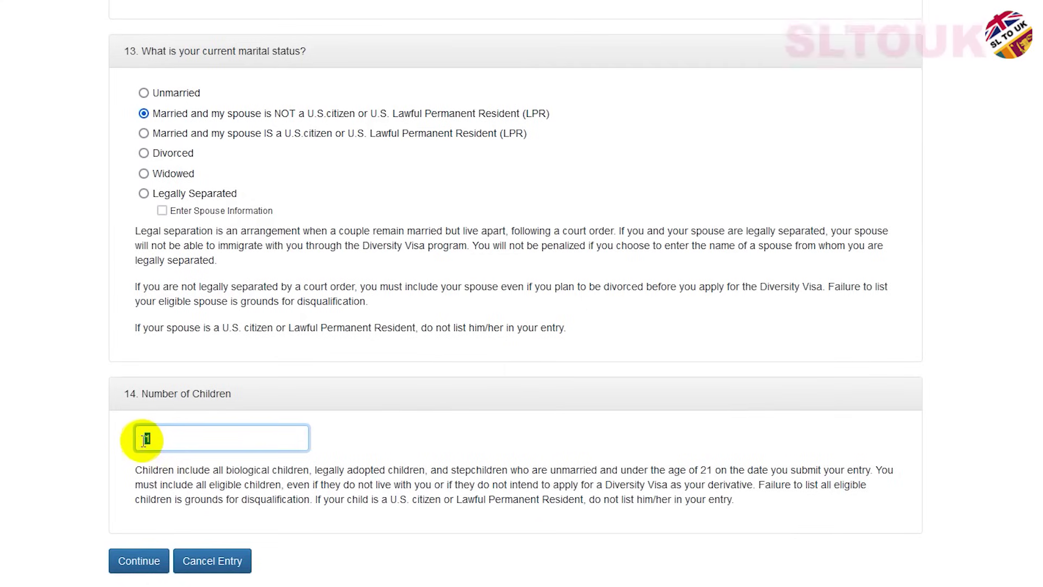
click(389, 450)
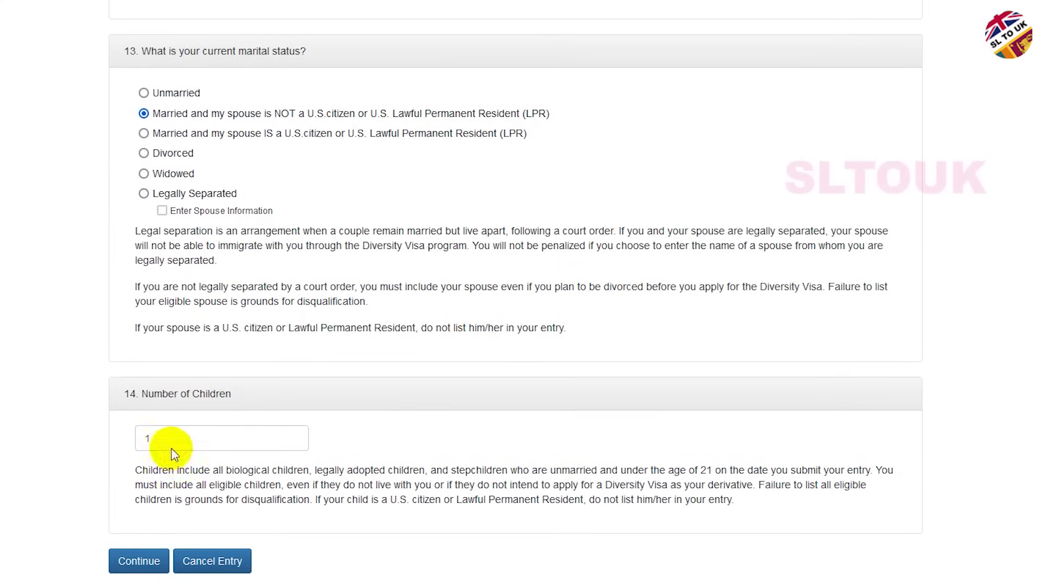
click(151, 436)
double_click(148, 436)
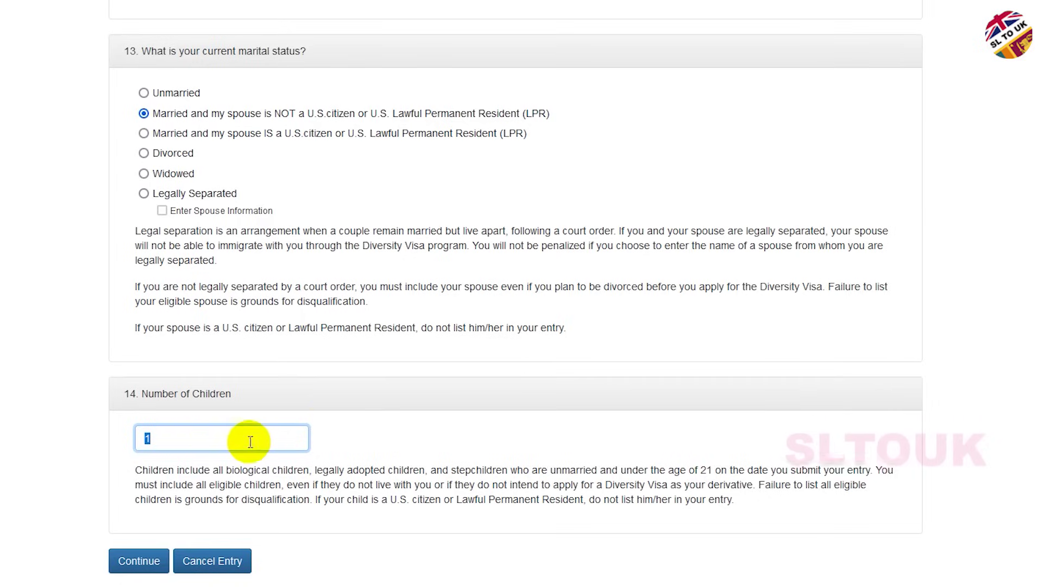
double_click(163, 439)
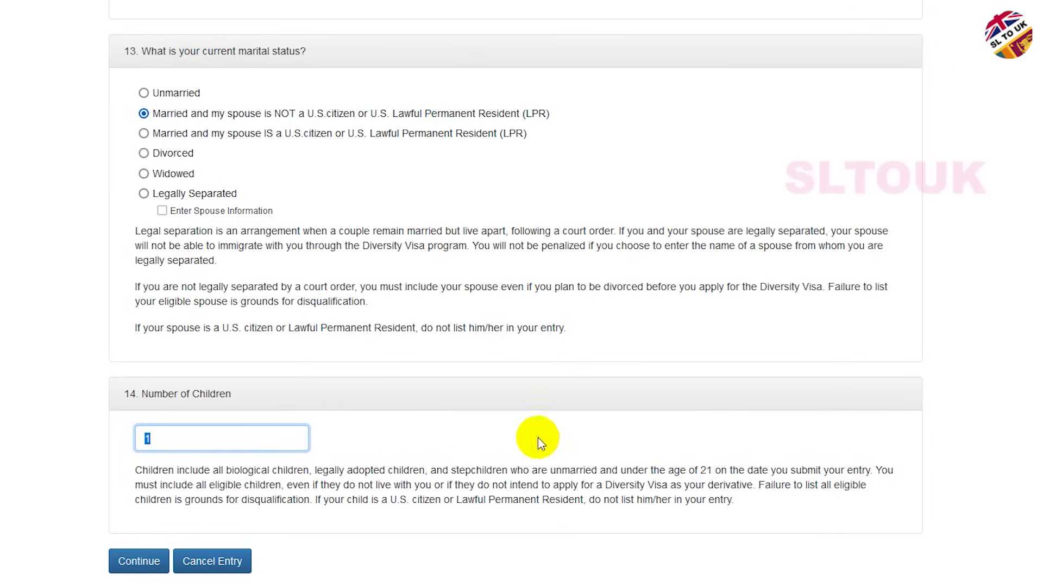
click(510, 448)
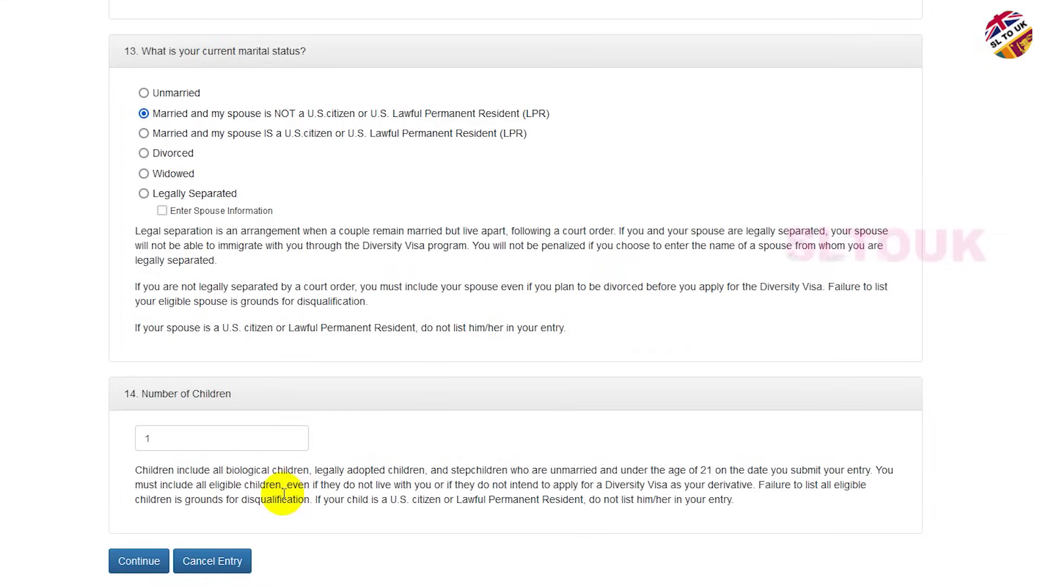
click(131, 565)
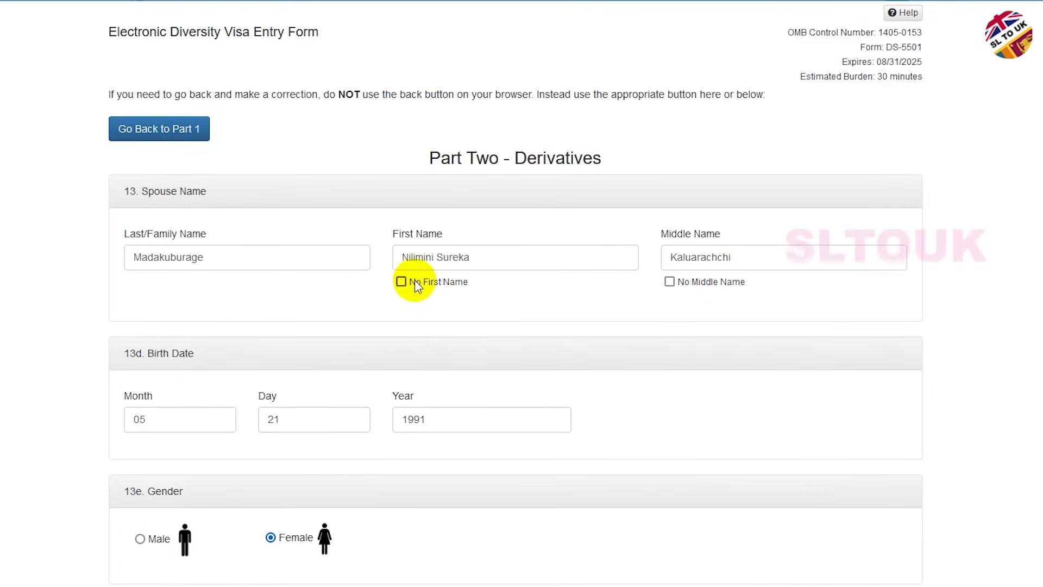
- Review the spouse's name, birth date, gender and birth city in Part Two
scroll(340, 309, down, 3)
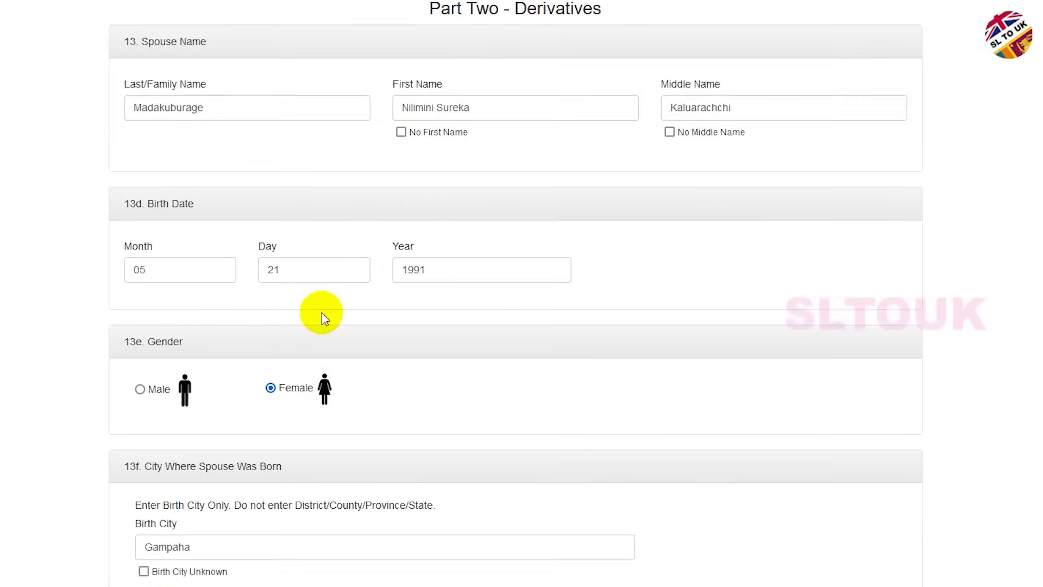
scroll(321, 310, down, 2)
scroll(263, 316, down, 3)
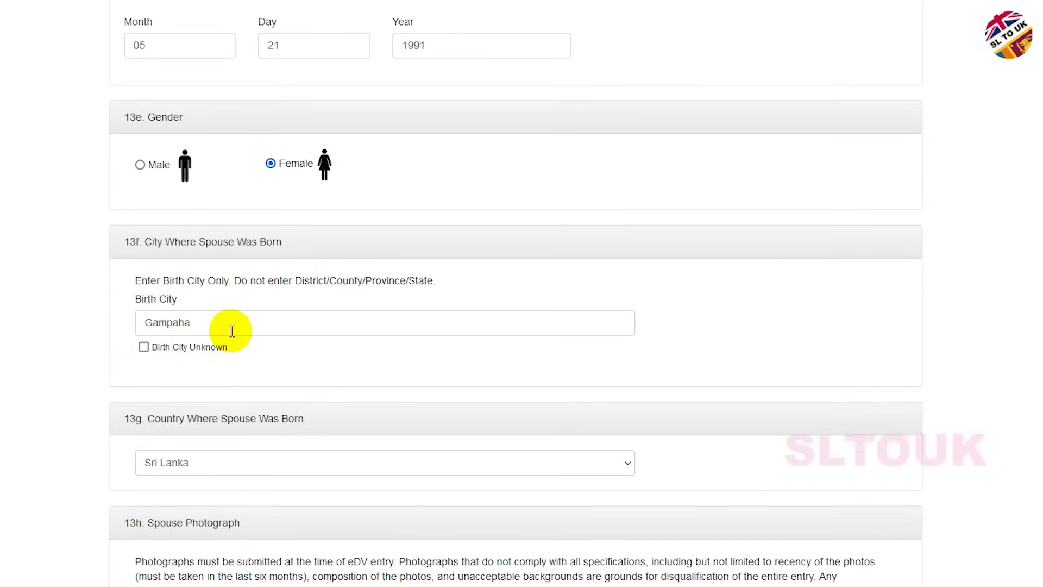
double_click(182, 328)
click(202, 327)
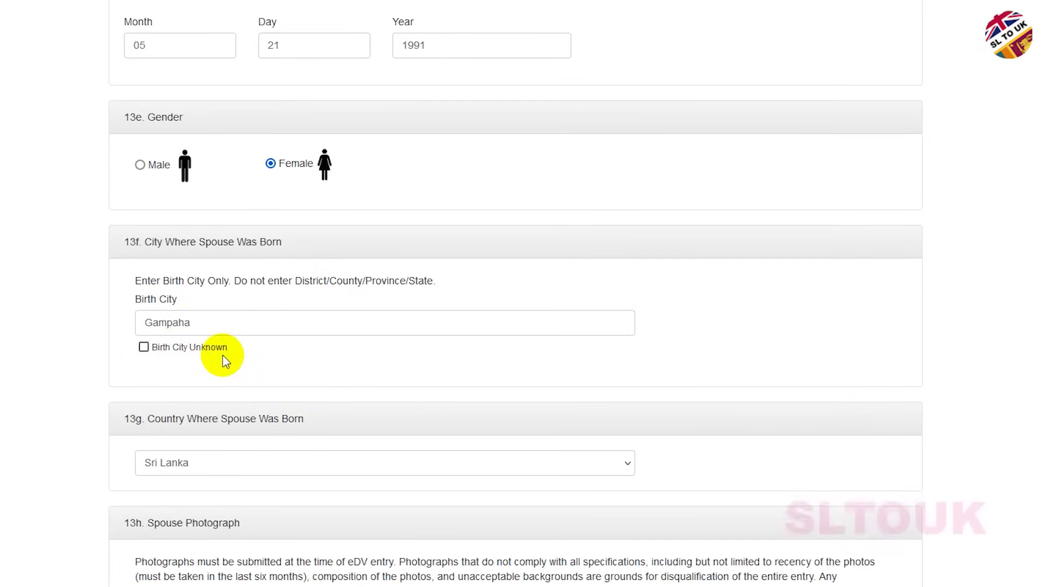
- Review the spouse's birth country and photograph, and look over the blank Child #1 name, birth date, gender and birth city fields
scroll(223, 356, down, 2)
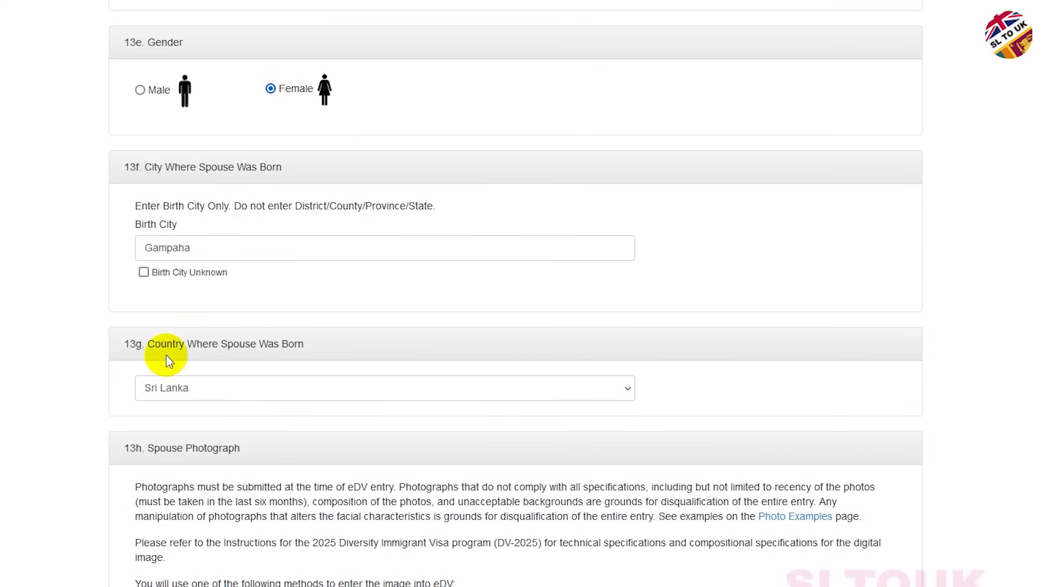
scroll(263, 354, down, 2)
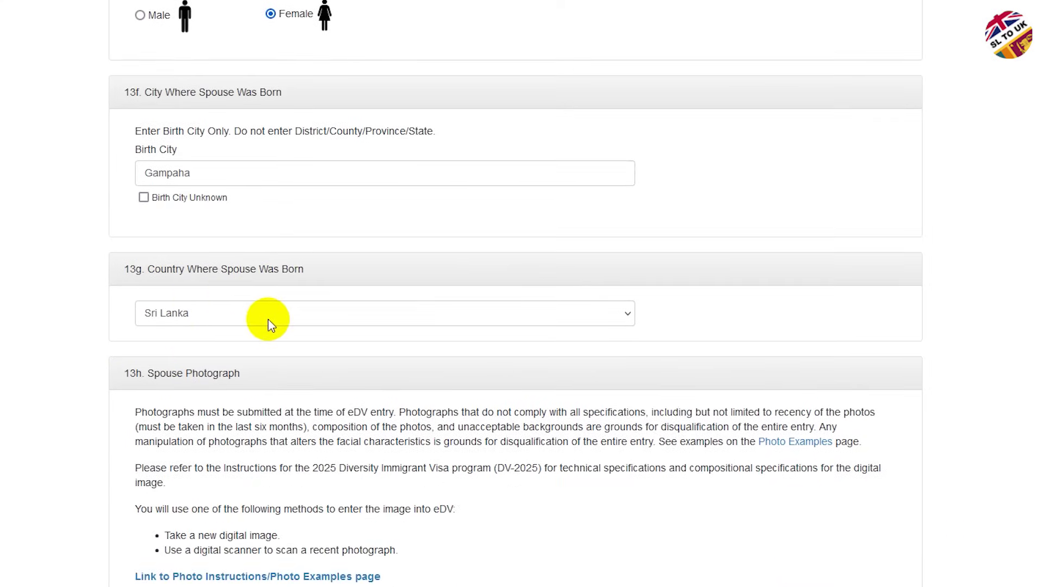
scroll(269, 318, down, 4)
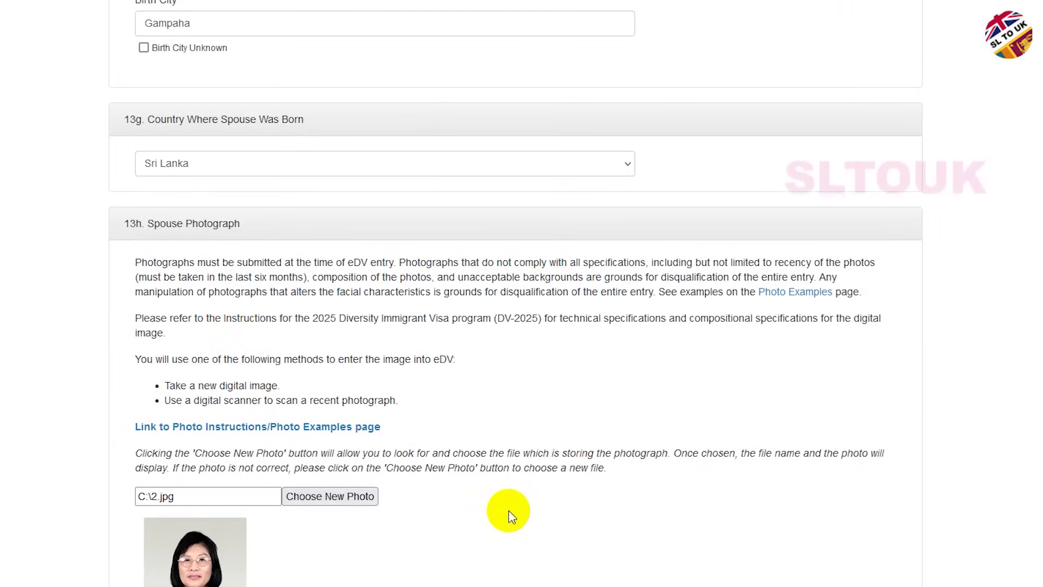
scroll(508, 514, down, 10)
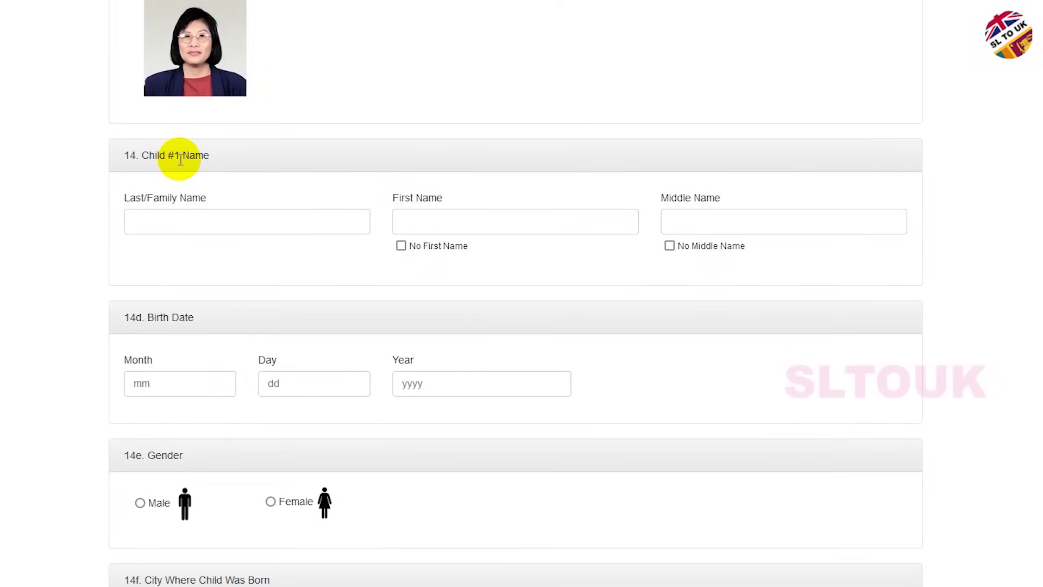
scroll(334, 181, down, 1)
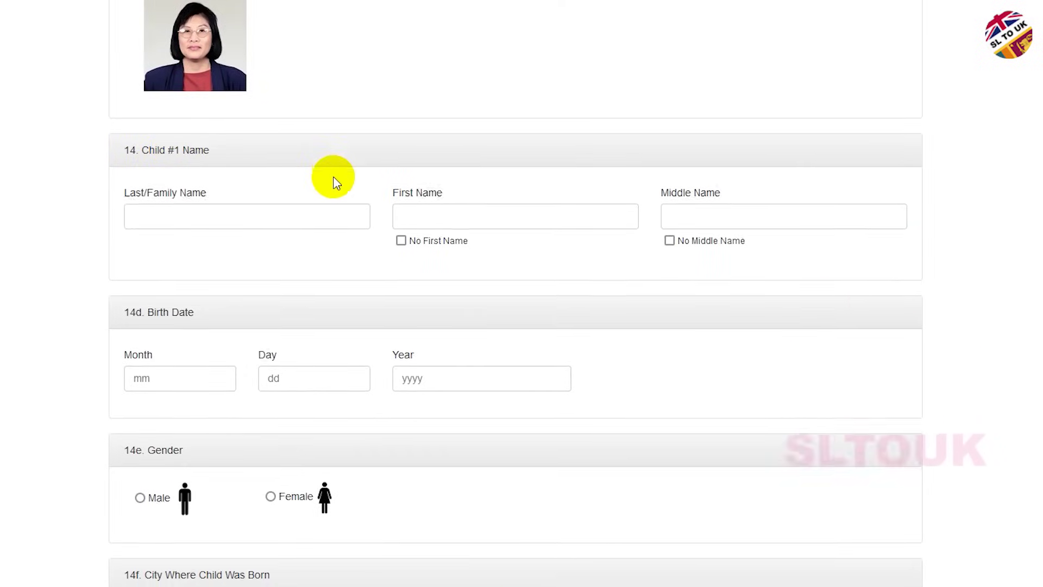
scroll(333, 181, down, 3)
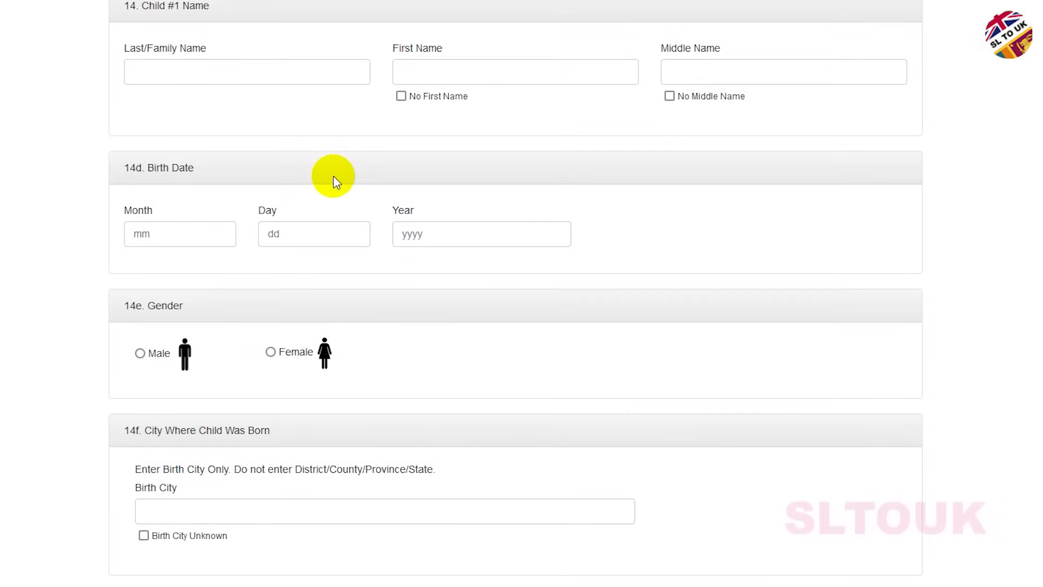
scroll(628, 272, up, 5)
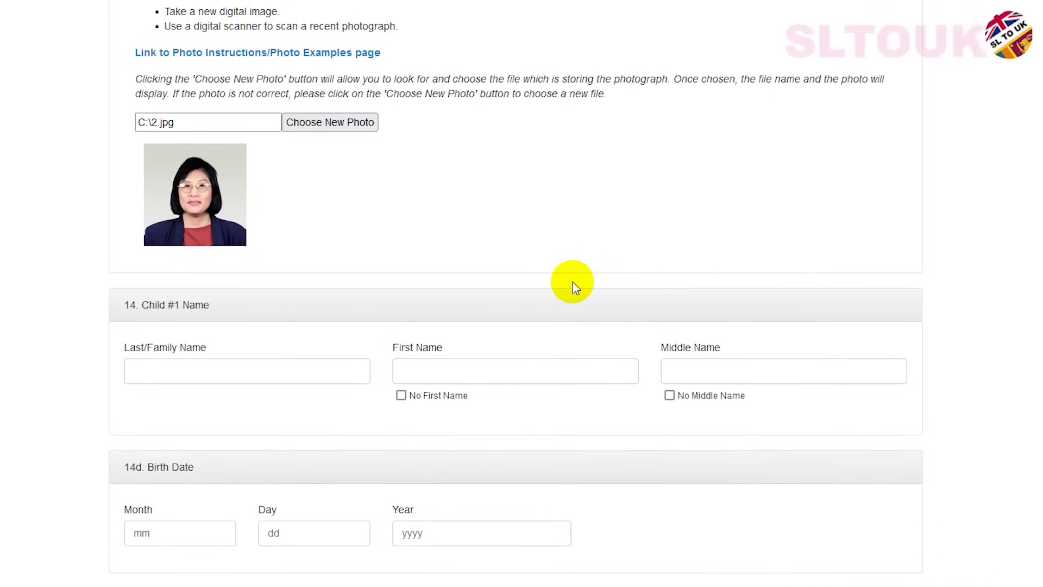
scroll(572, 339, down, 4)
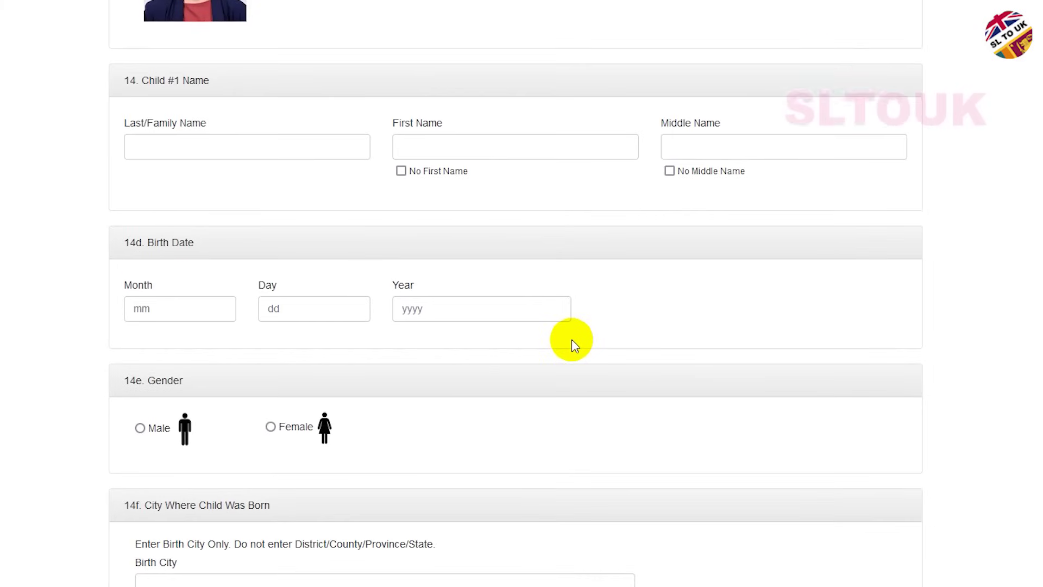
- Enter the last and first names of Child #1 and mark the child as having no middle name
scroll(571, 339, up, 3)
click(167, 296)
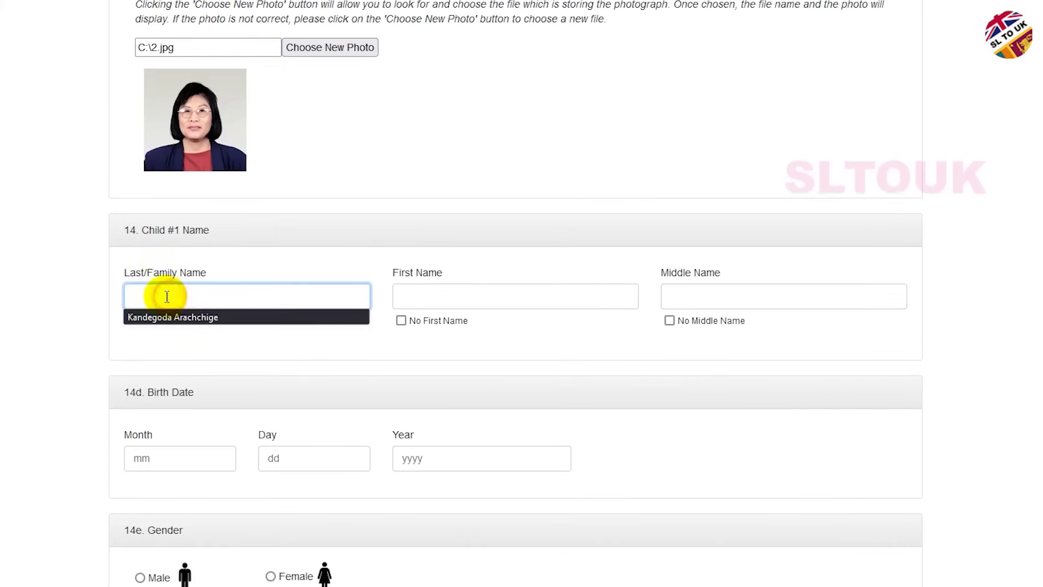
click(185, 317)
click(489, 298)
click(454, 317)
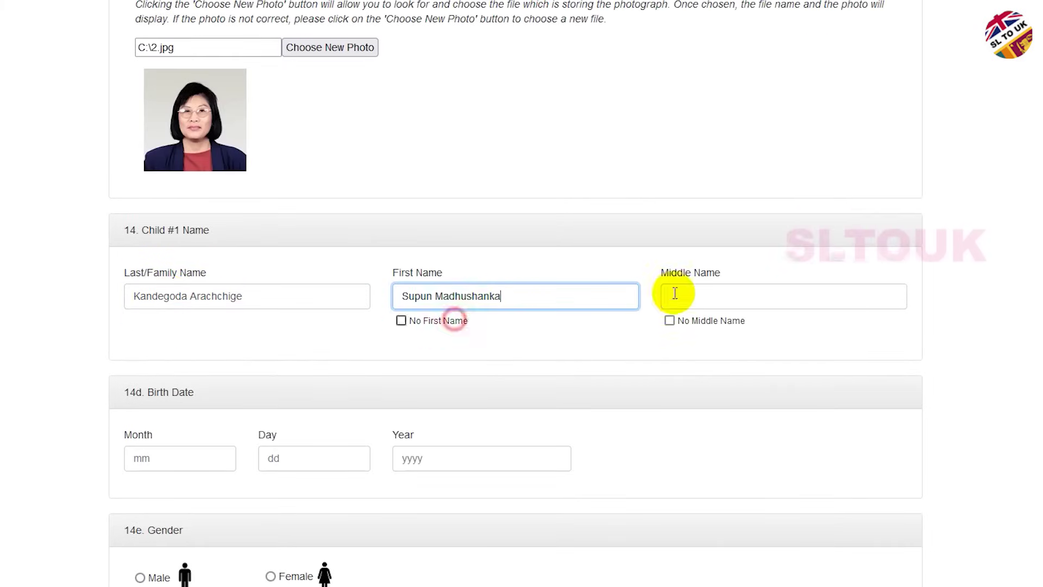
click(739, 295)
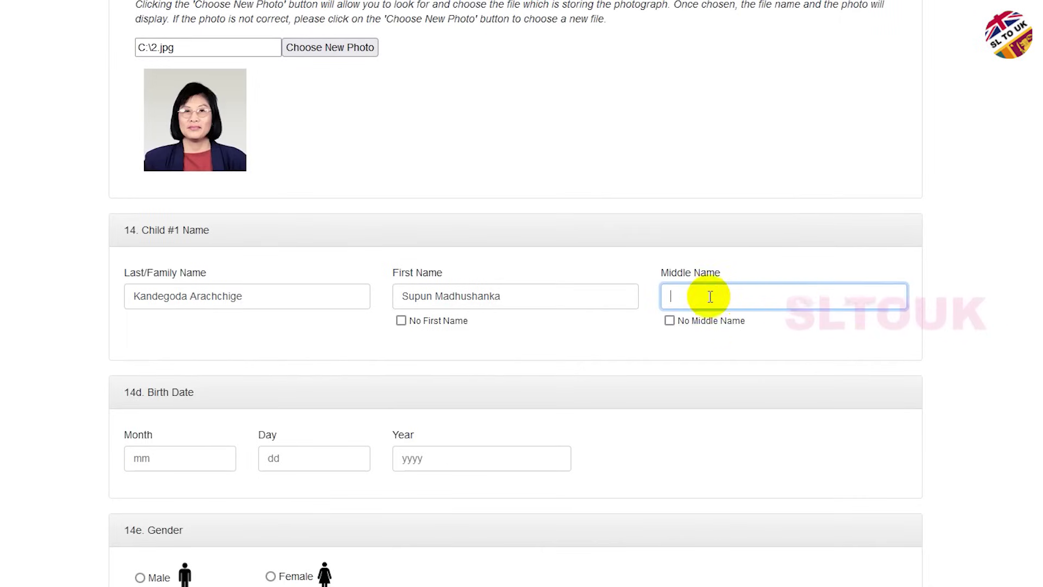
click(670, 322)
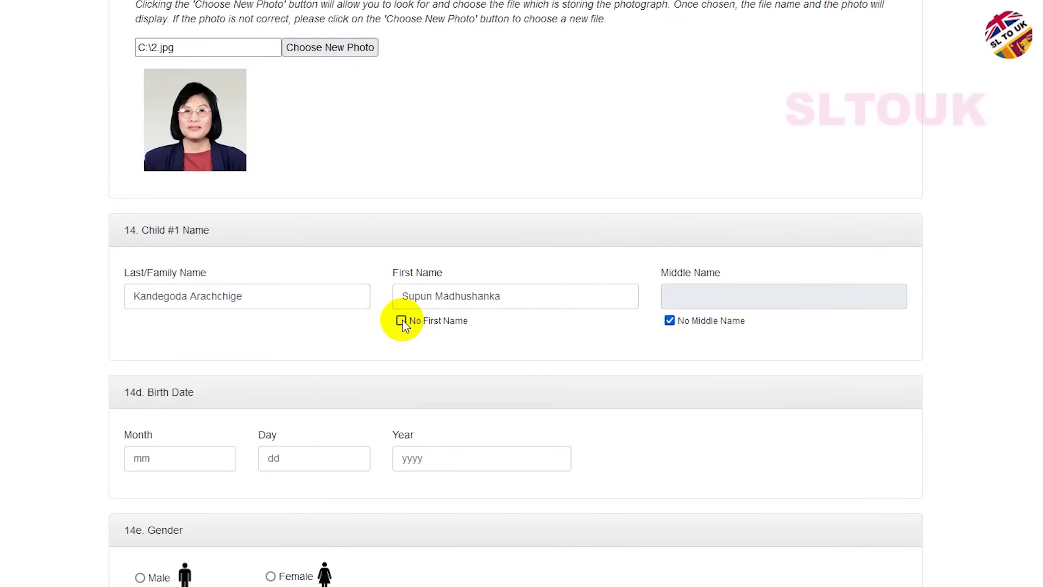
- Choose the file 3.jpg as the photograph of Child #1
scroll(401, 322, down, 3)
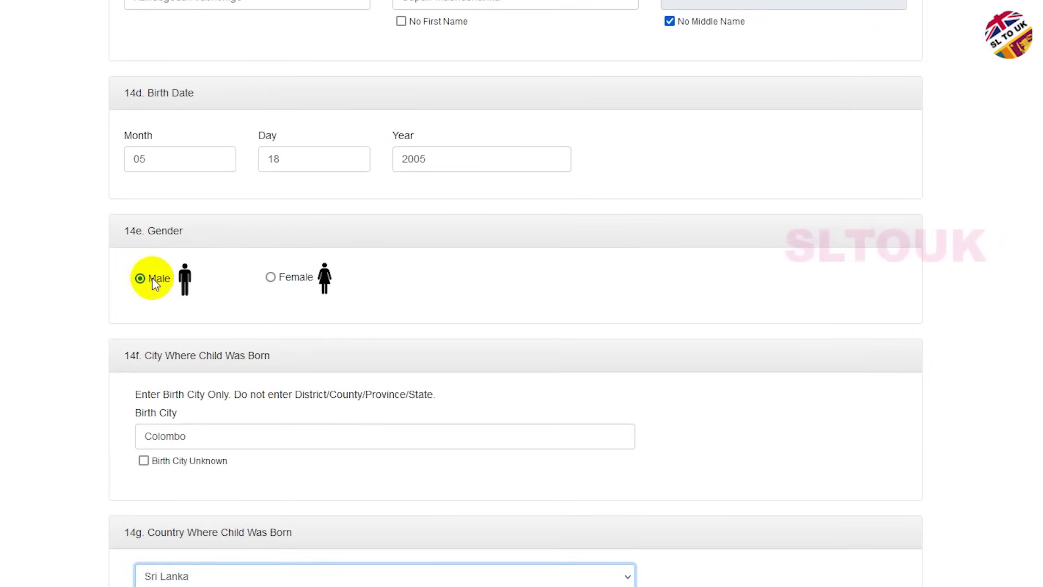
scroll(205, 431, down, 3)
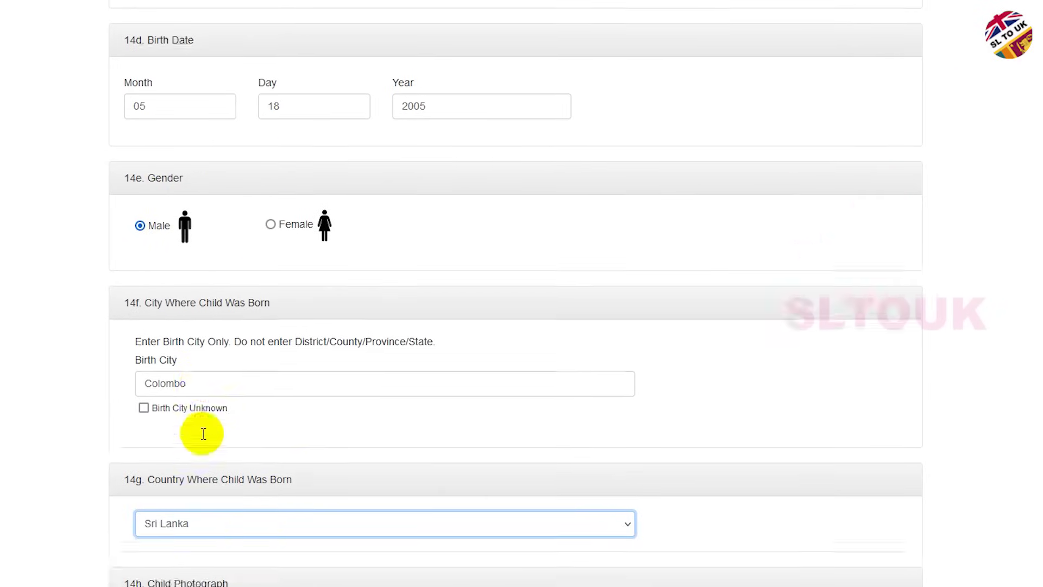
scroll(258, 432, down, 6)
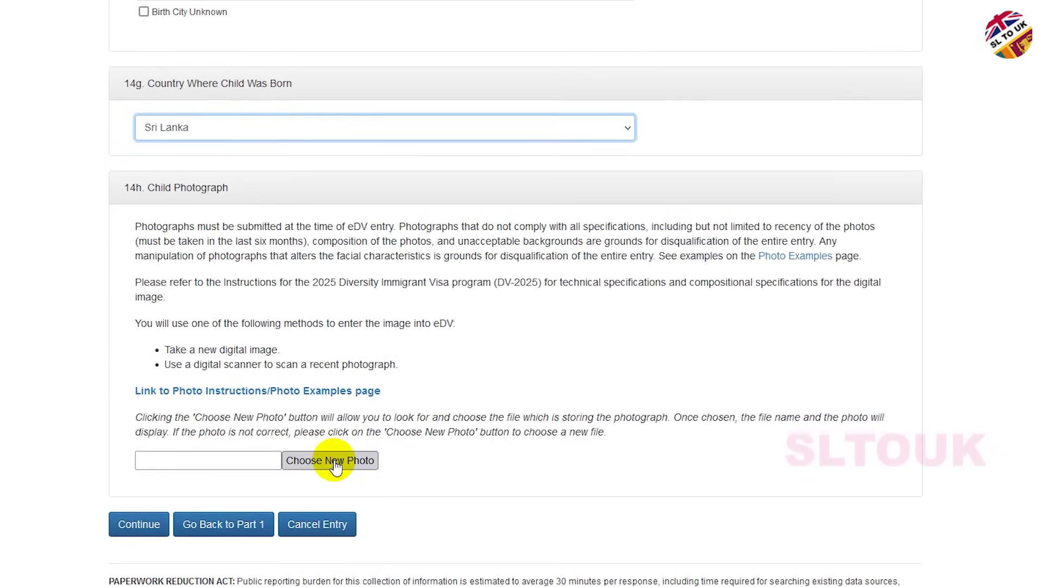
click(332, 461)
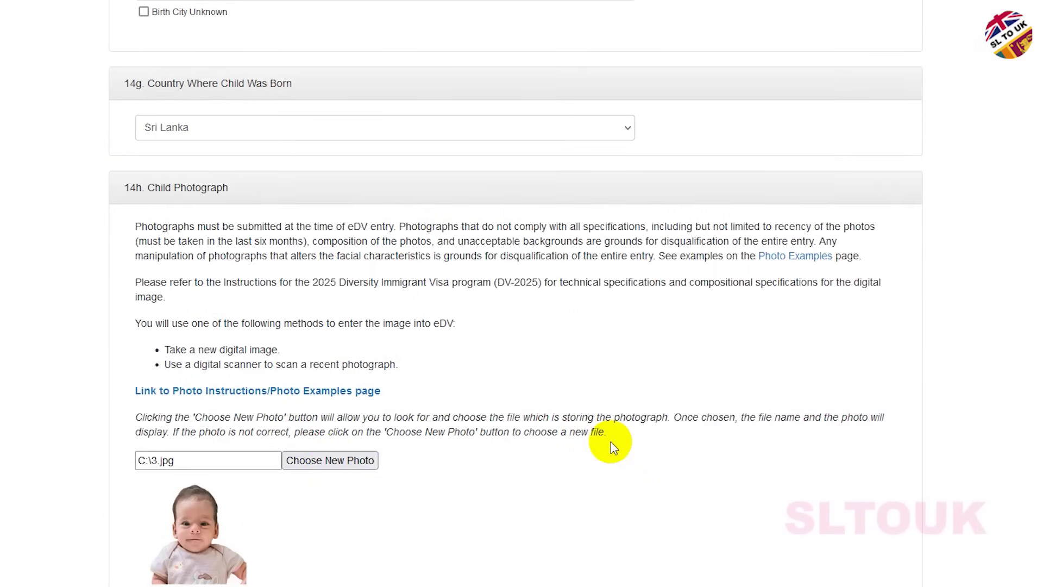
- Recheck the child's gender, birth city, birth country and photograph, and continue to the entry's review page
scroll(611, 442, down, 3)
scroll(600, 443, up, 12)
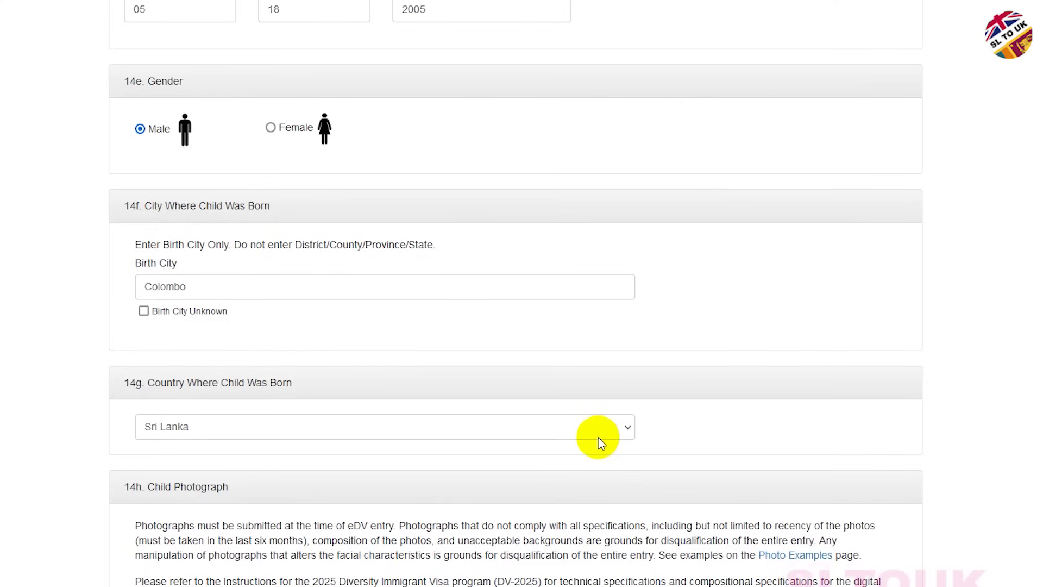
scroll(601, 442, down, 12)
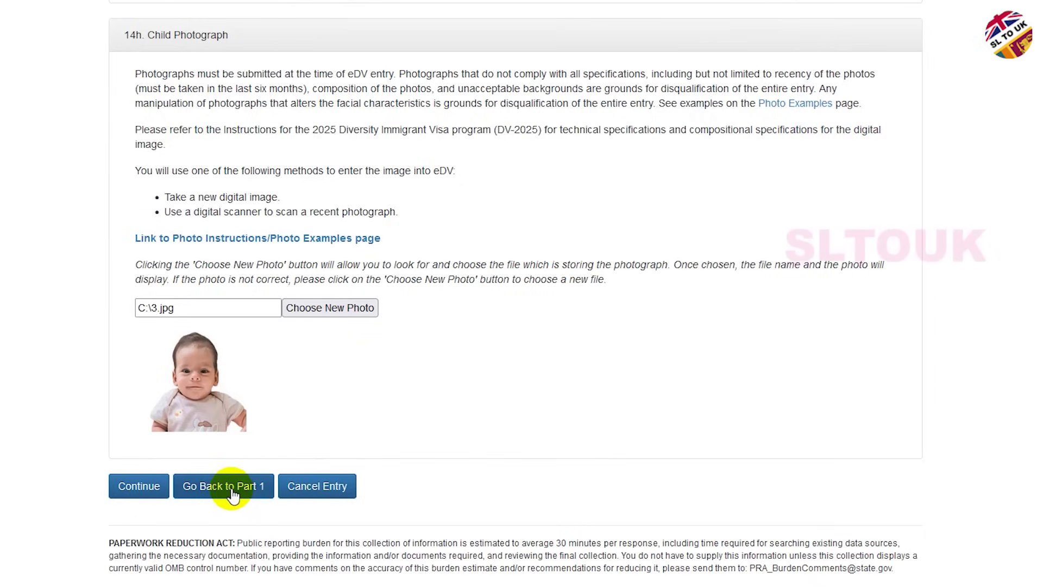
click(140, 487)
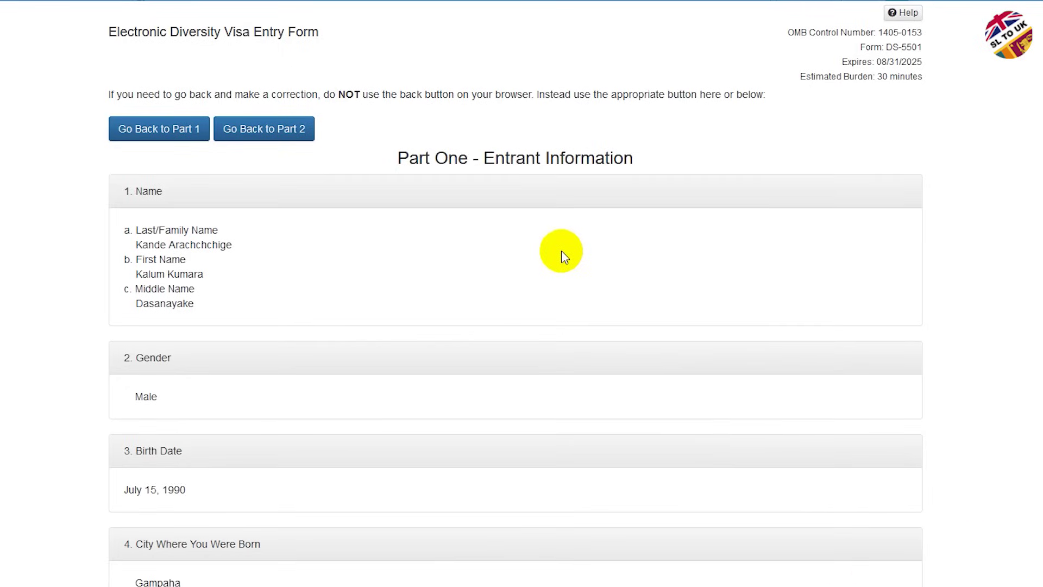
- Review the full entry summary, covering the entrant information in Part One and the spouse and child details in Part Two
scroll(564, 256, down, 10)
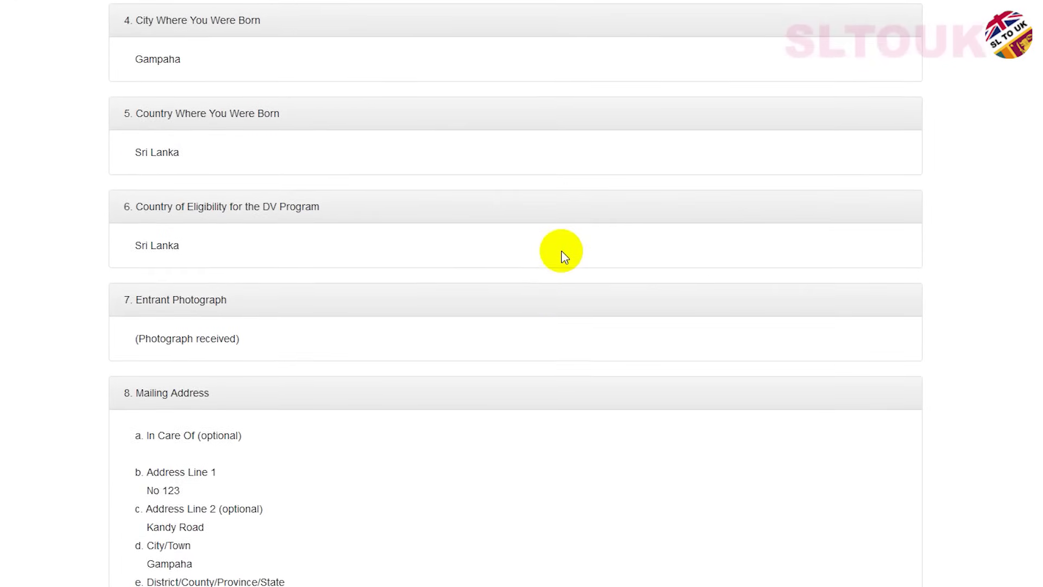
scroll(562, 252, down, 8)
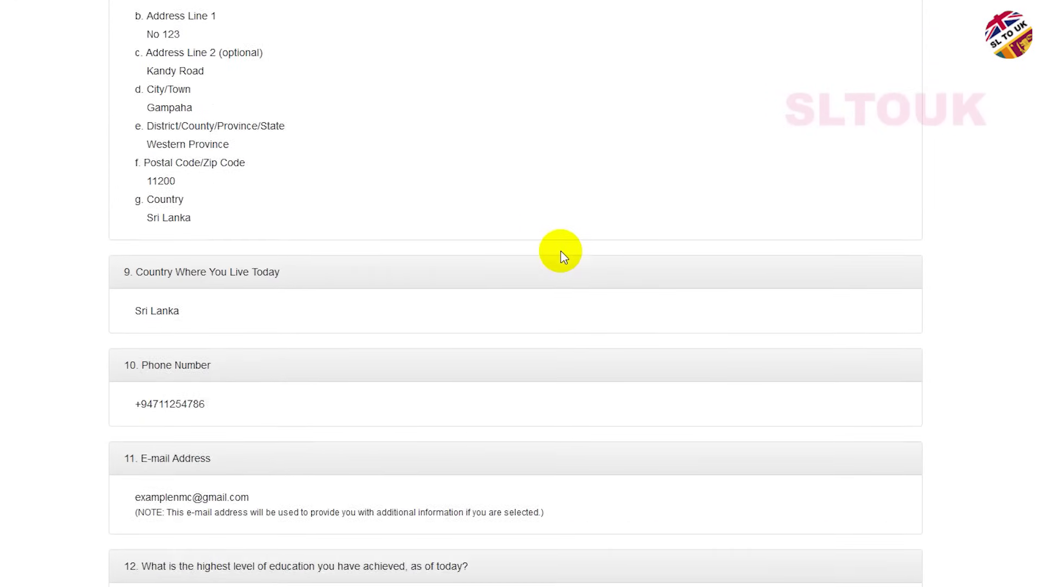
scroll(561, 250, down, 7)
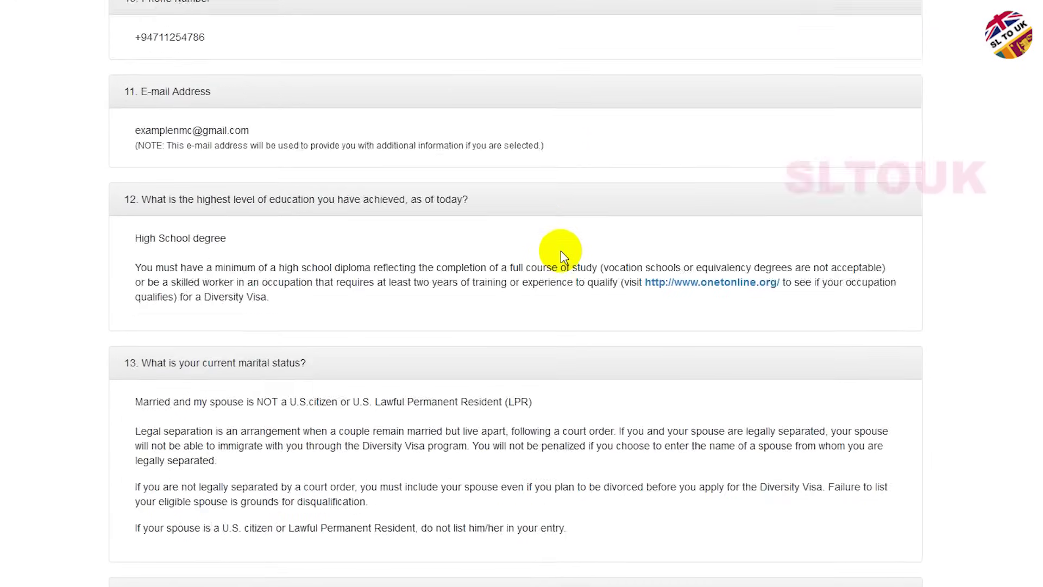
scroll(562, 255, down, 10)
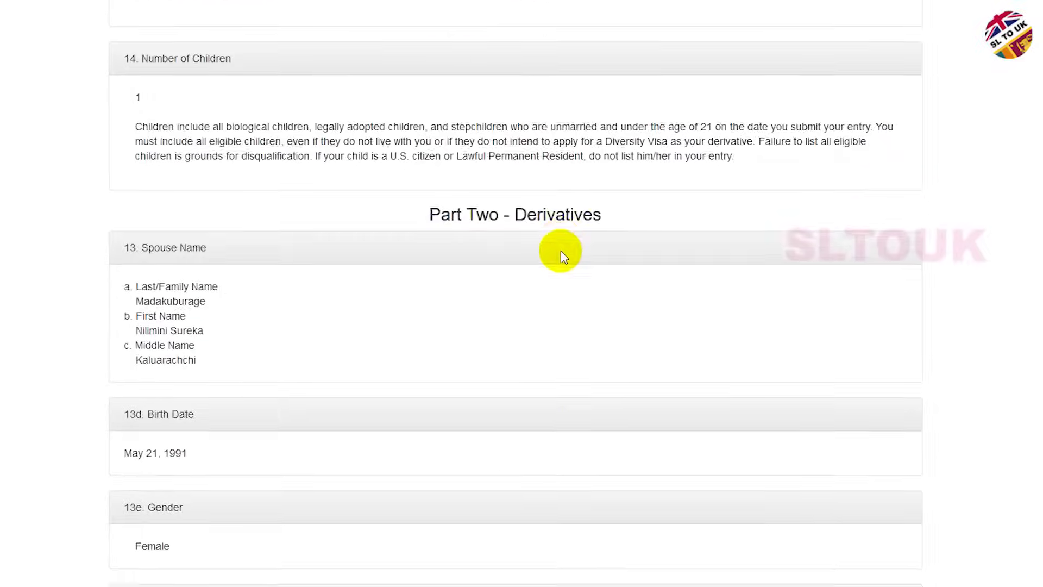
scroll(561, 250, down, 17)
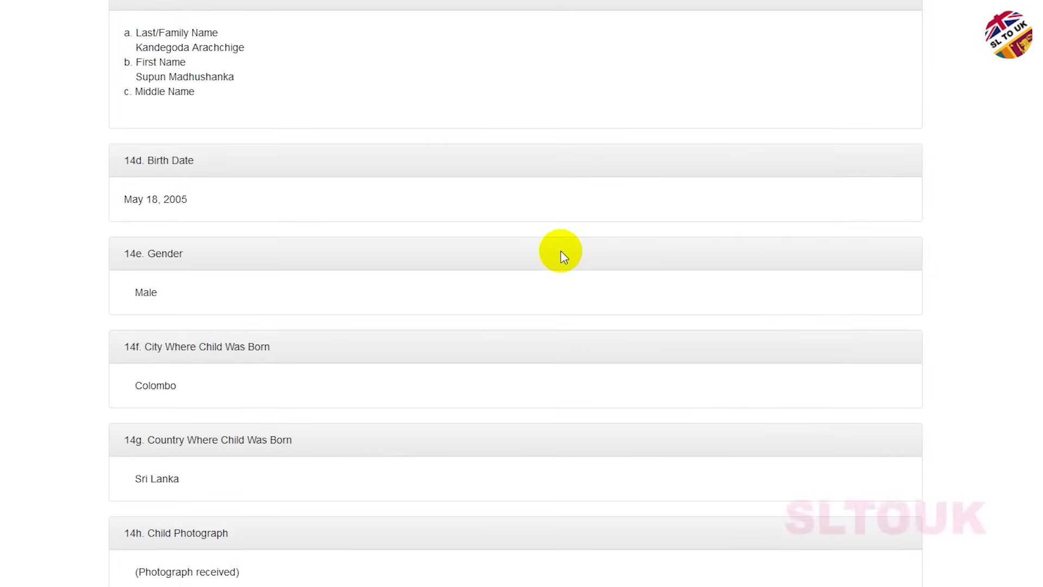
scroll(560, 250, up, 7)
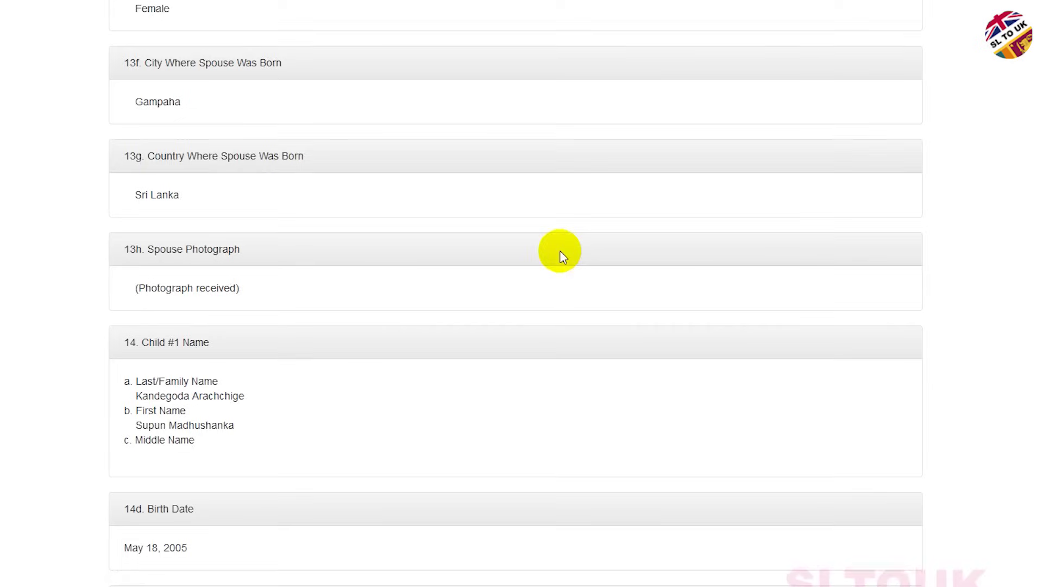
scroll(559, 250, down, 5)
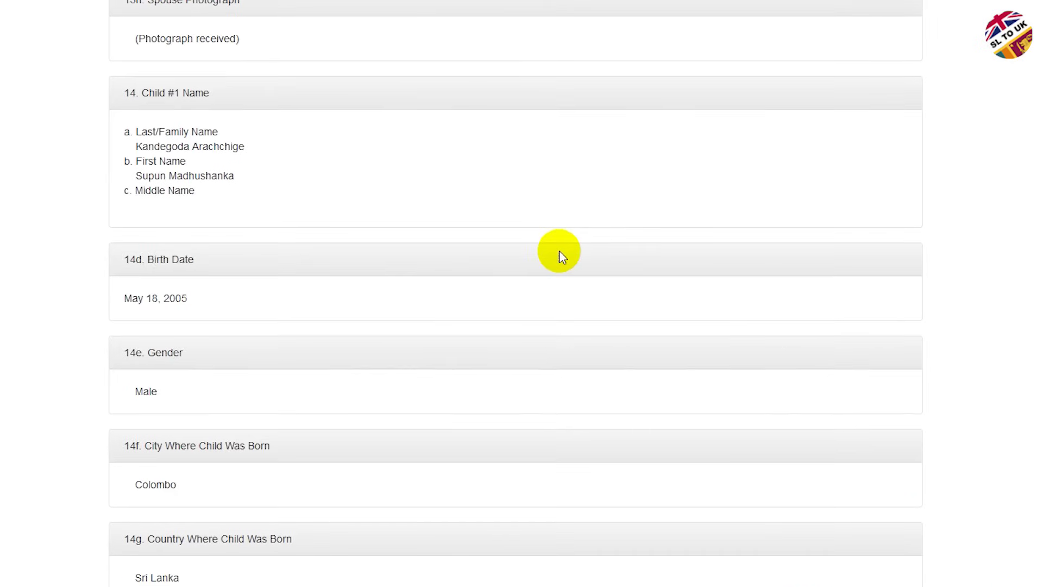
scroll(560, 251, up, 20)
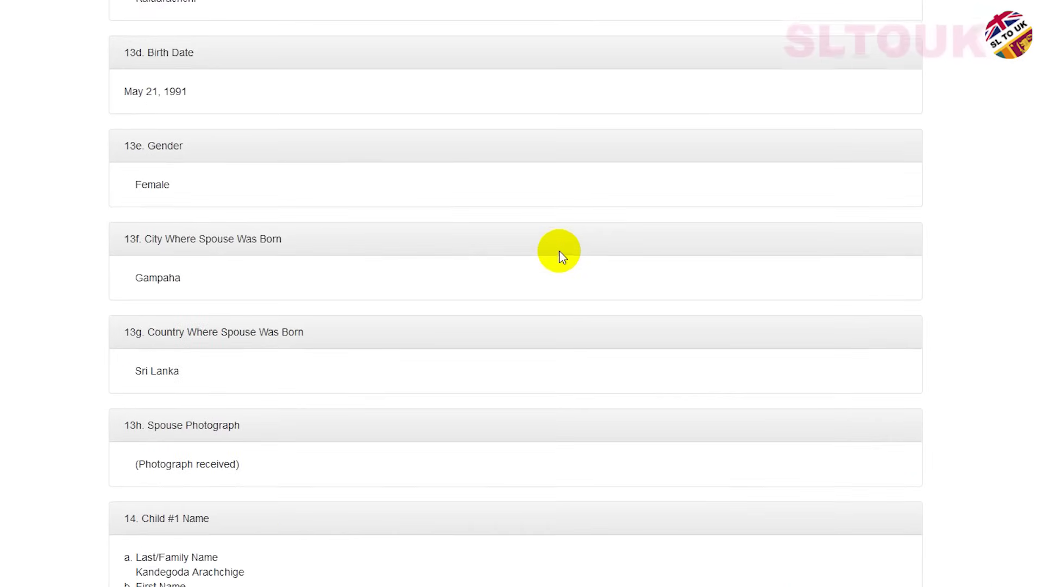
scroll(556, 252, up, 15)
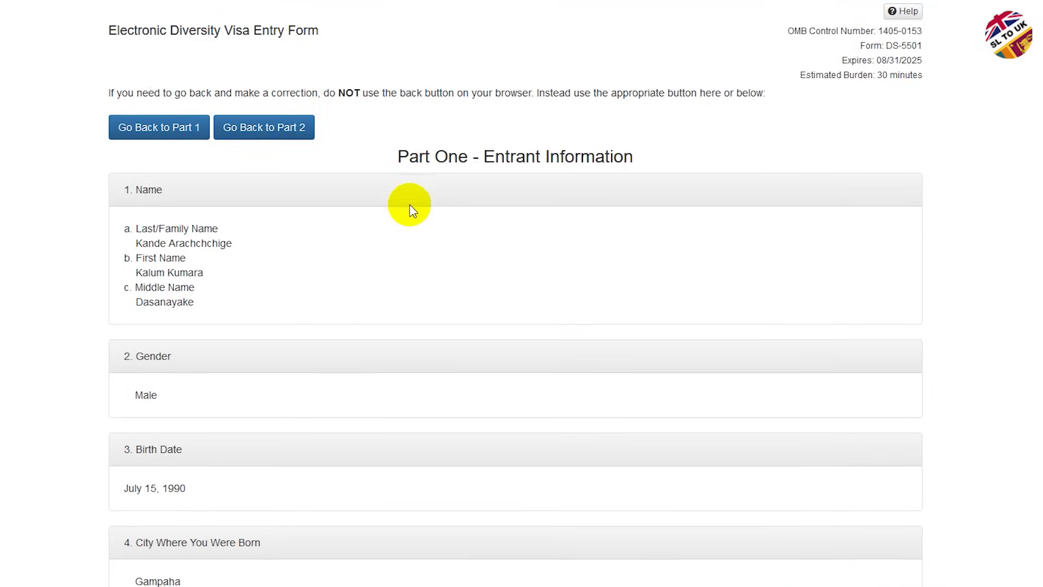
- Go through the entry summary once more and submit the Diversity Visa entry
scroll(411, 209, down, 20)
scroll(398, 220, down, 15)
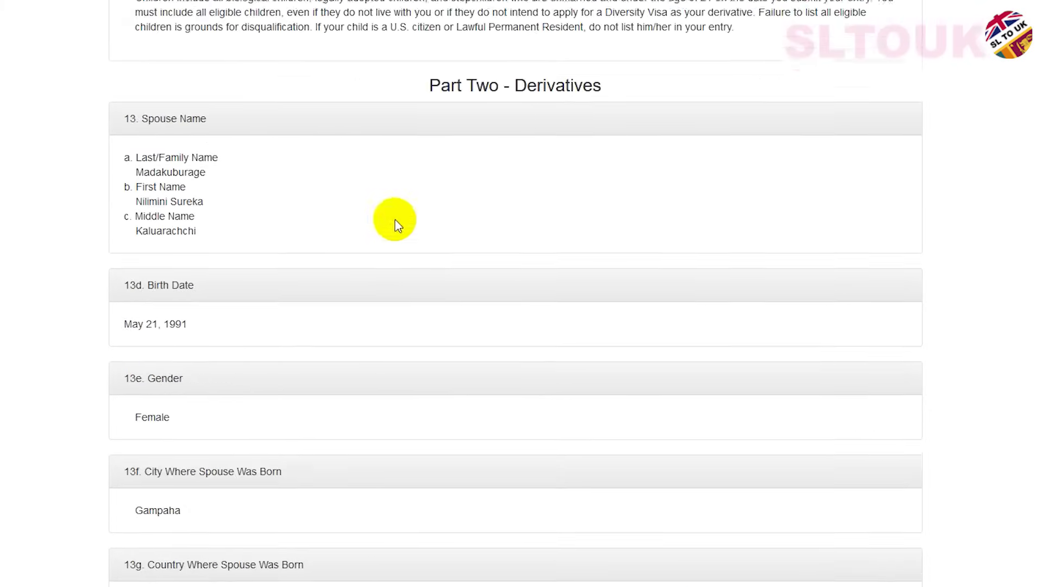
scroll(310, 356, down, 7)
scroll(311, 359, down, 10)
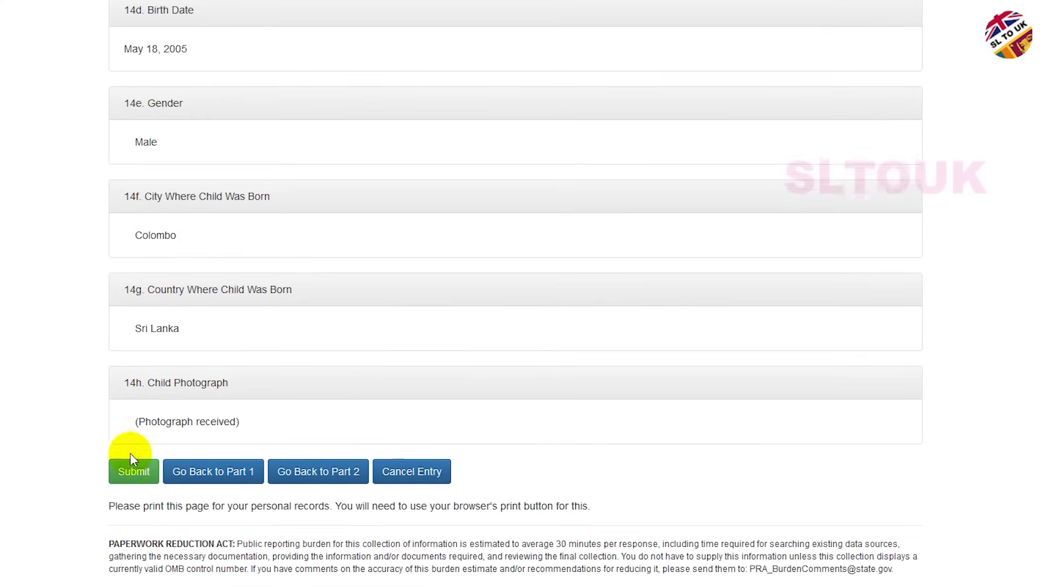
click(124, 474)
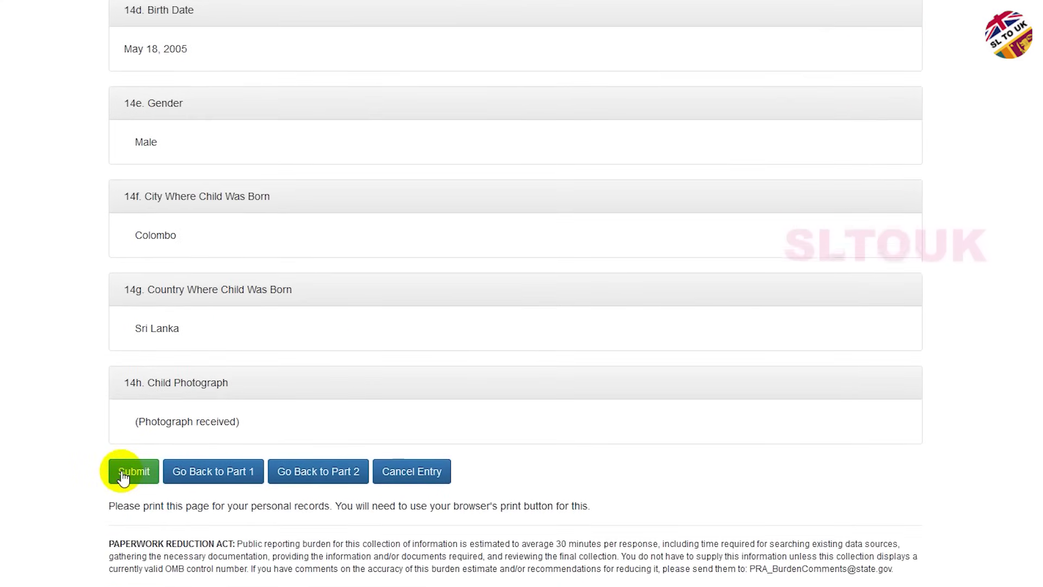